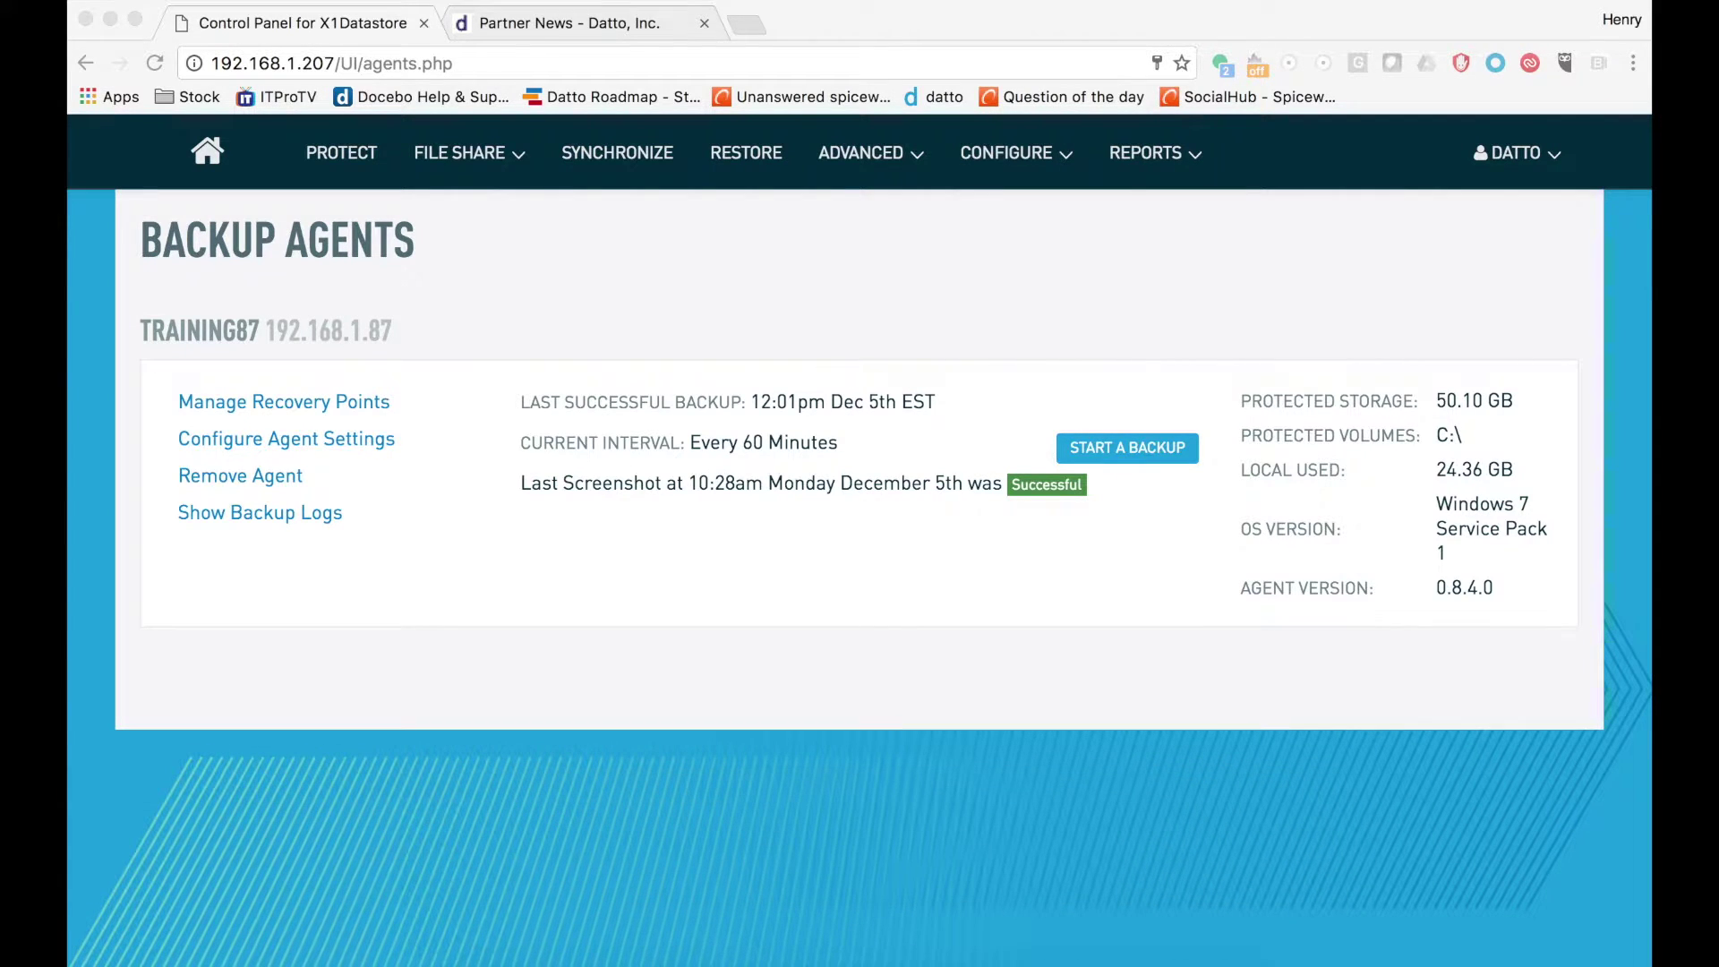
Step: Switch to the Datto portal, open Recovery Launchpad and filter devices by 'x1data'
{"action": "left_click", "coordinate": [554, 27]}
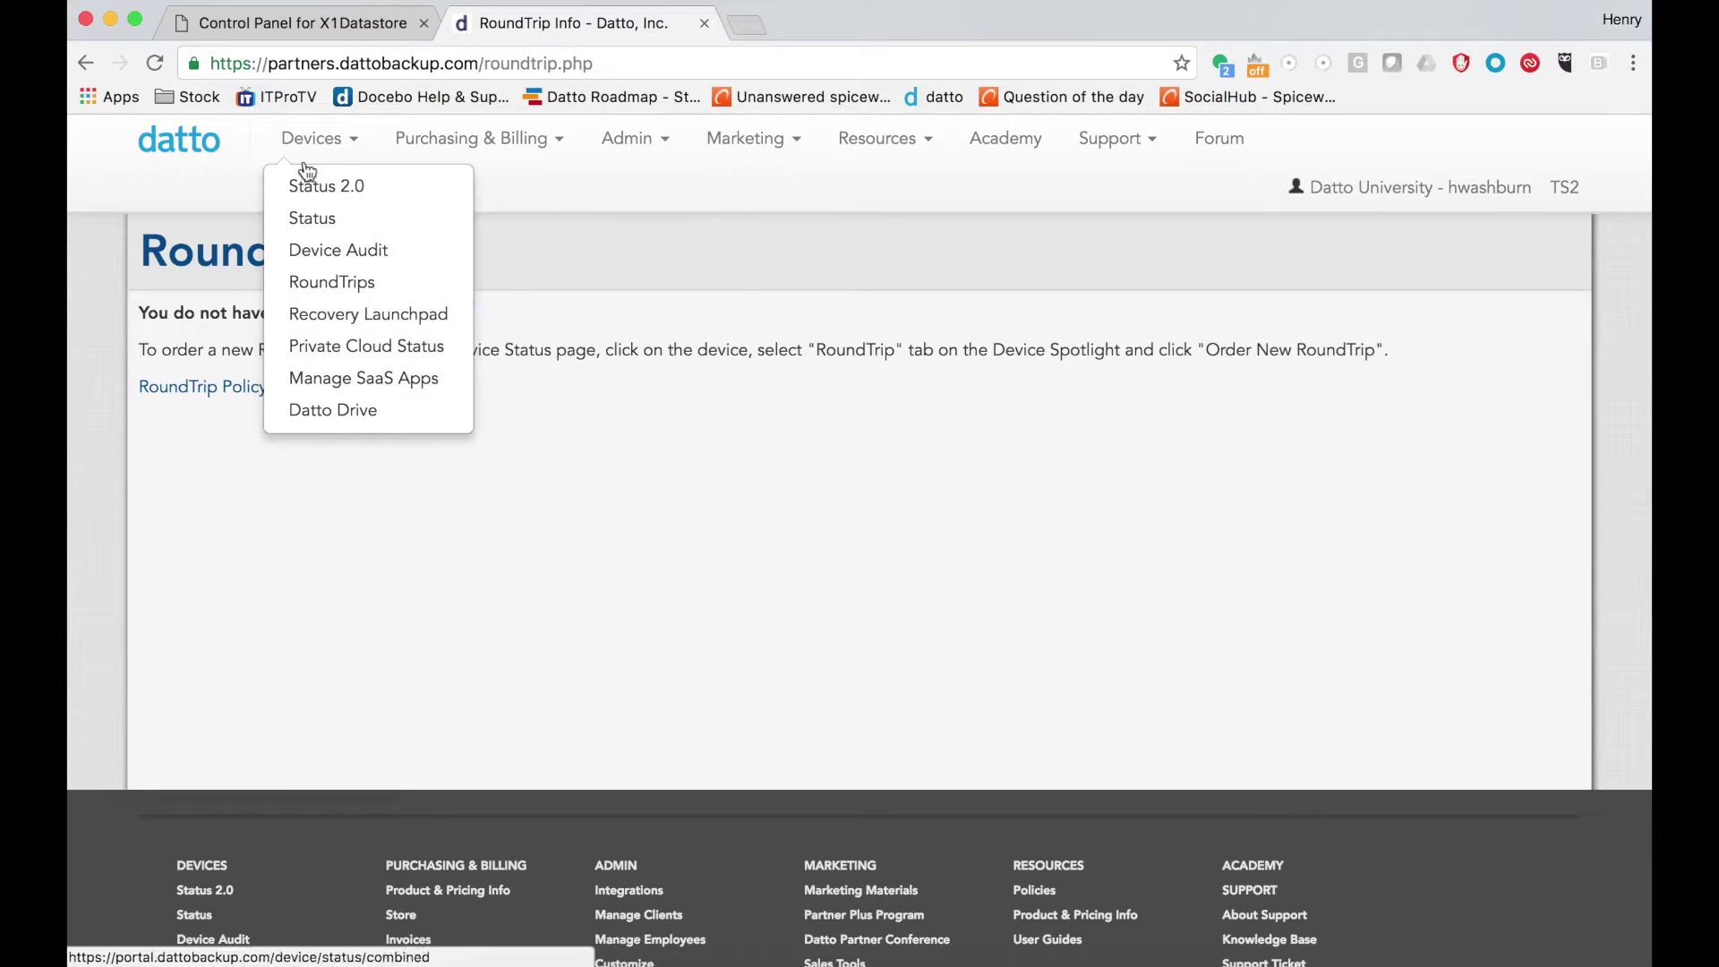
{"action": "left_click", "coordinate": [333, 327]}
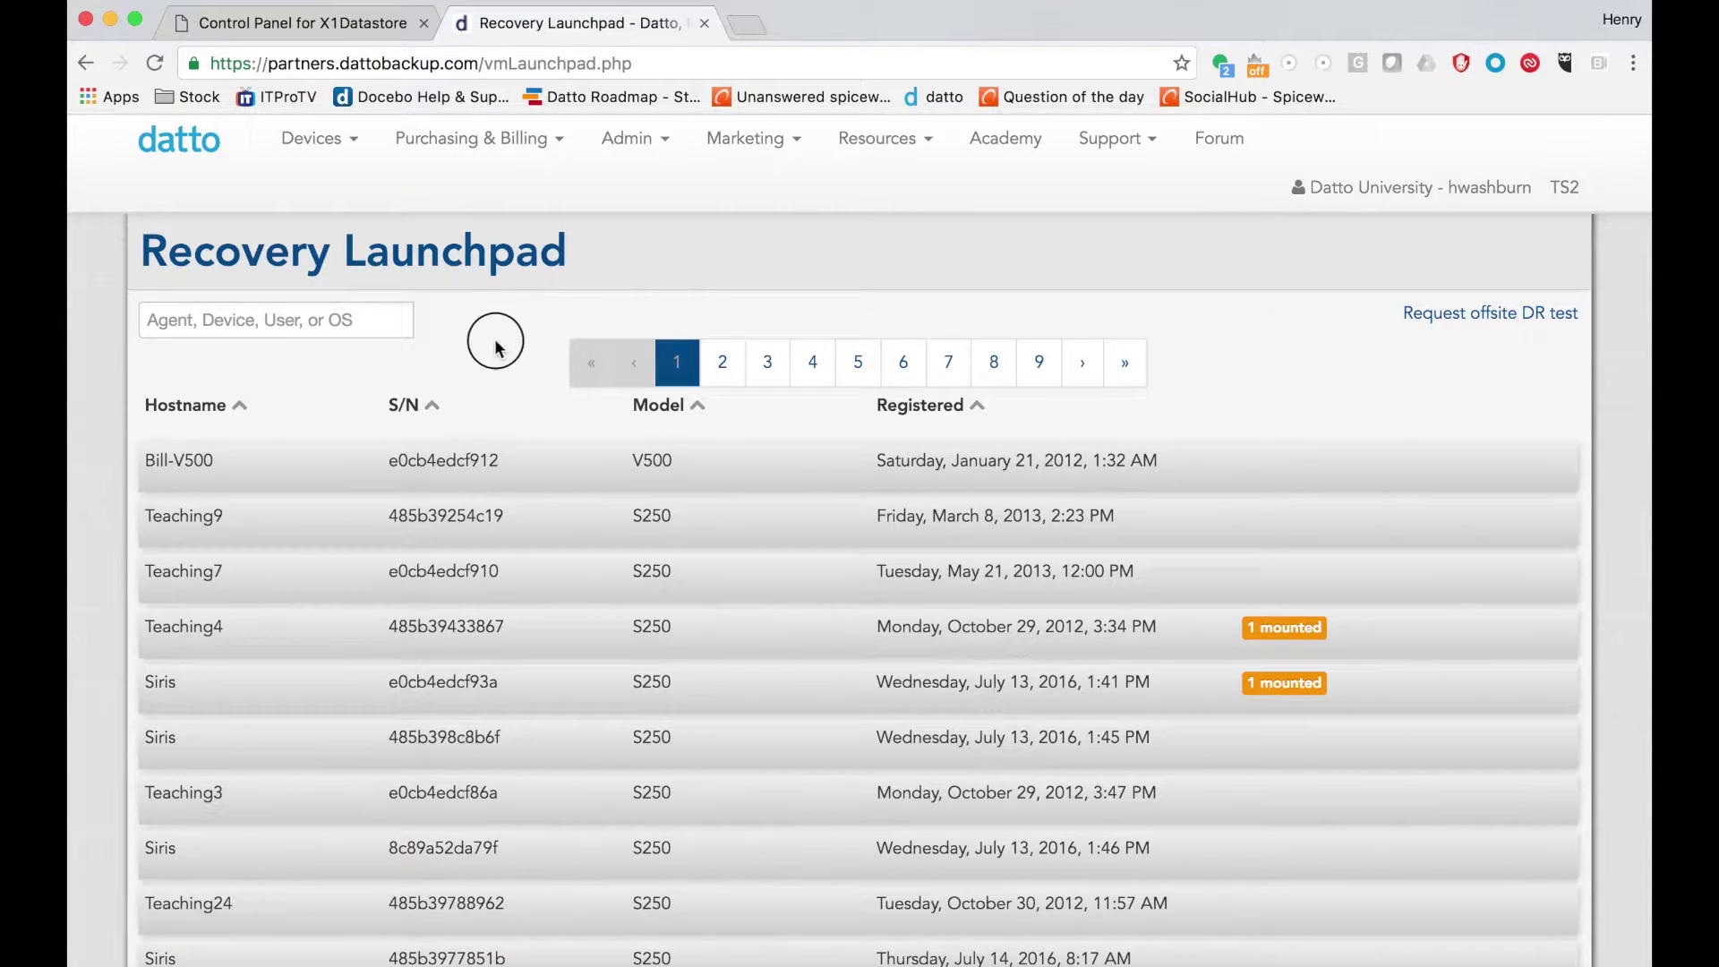
{"action": "left_click", "coordinate": [383, 305]}
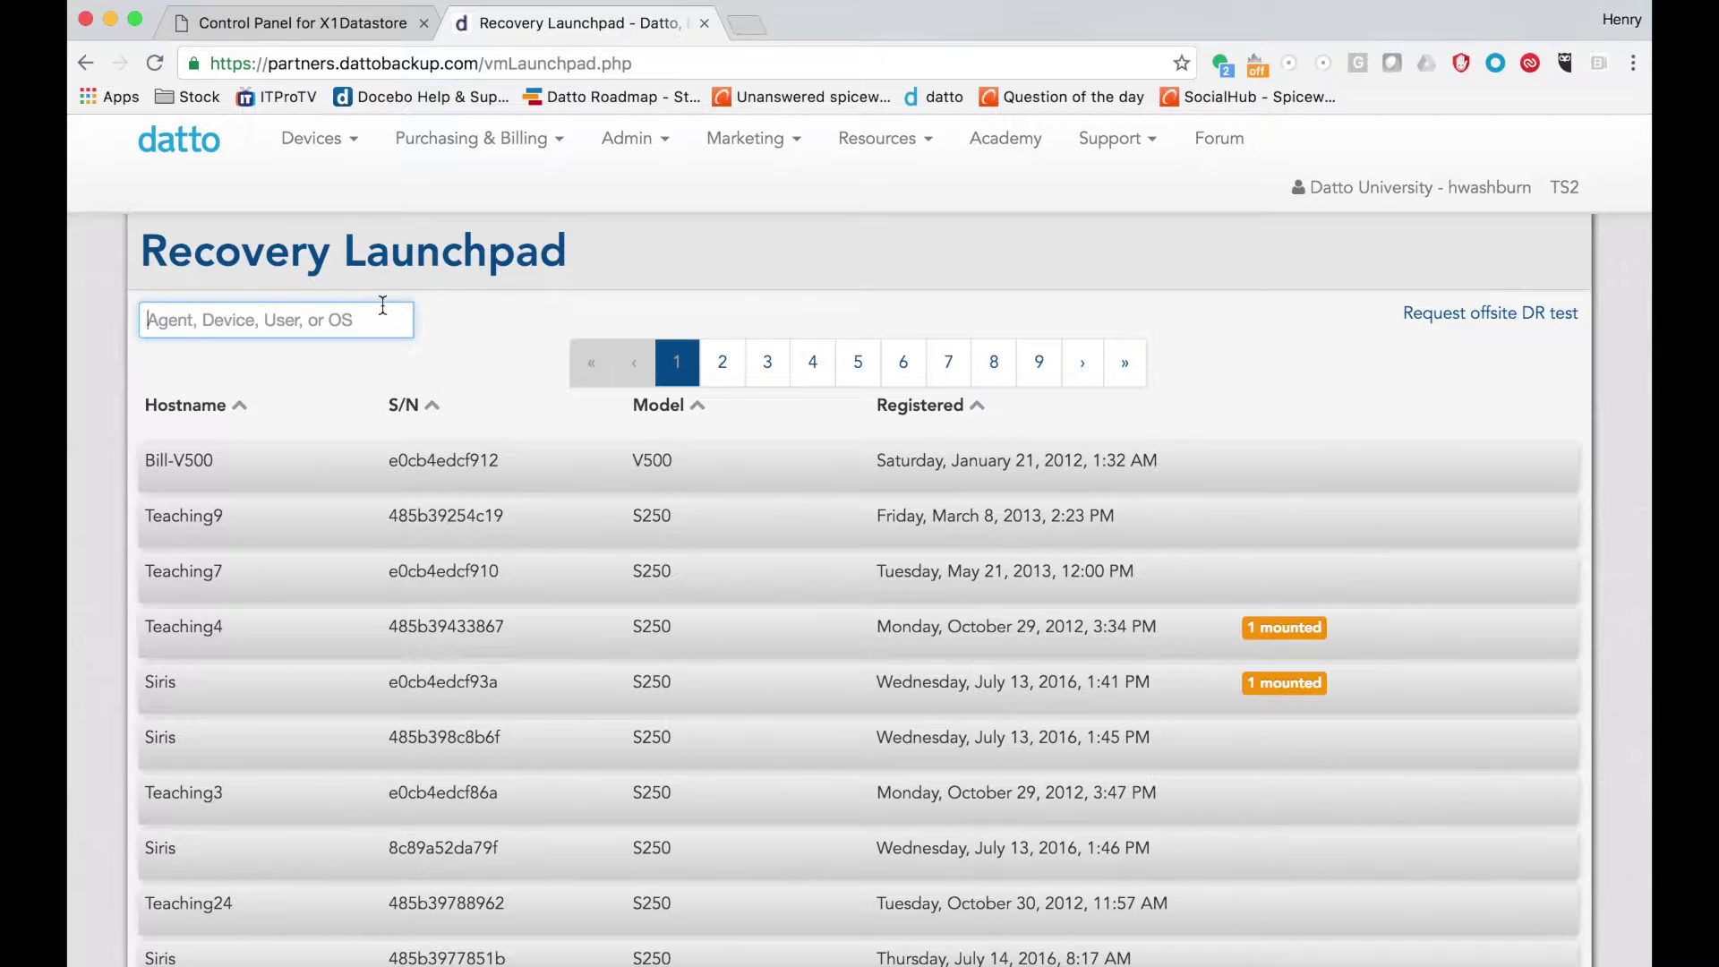
{"action": "type", "text": "x1data"}
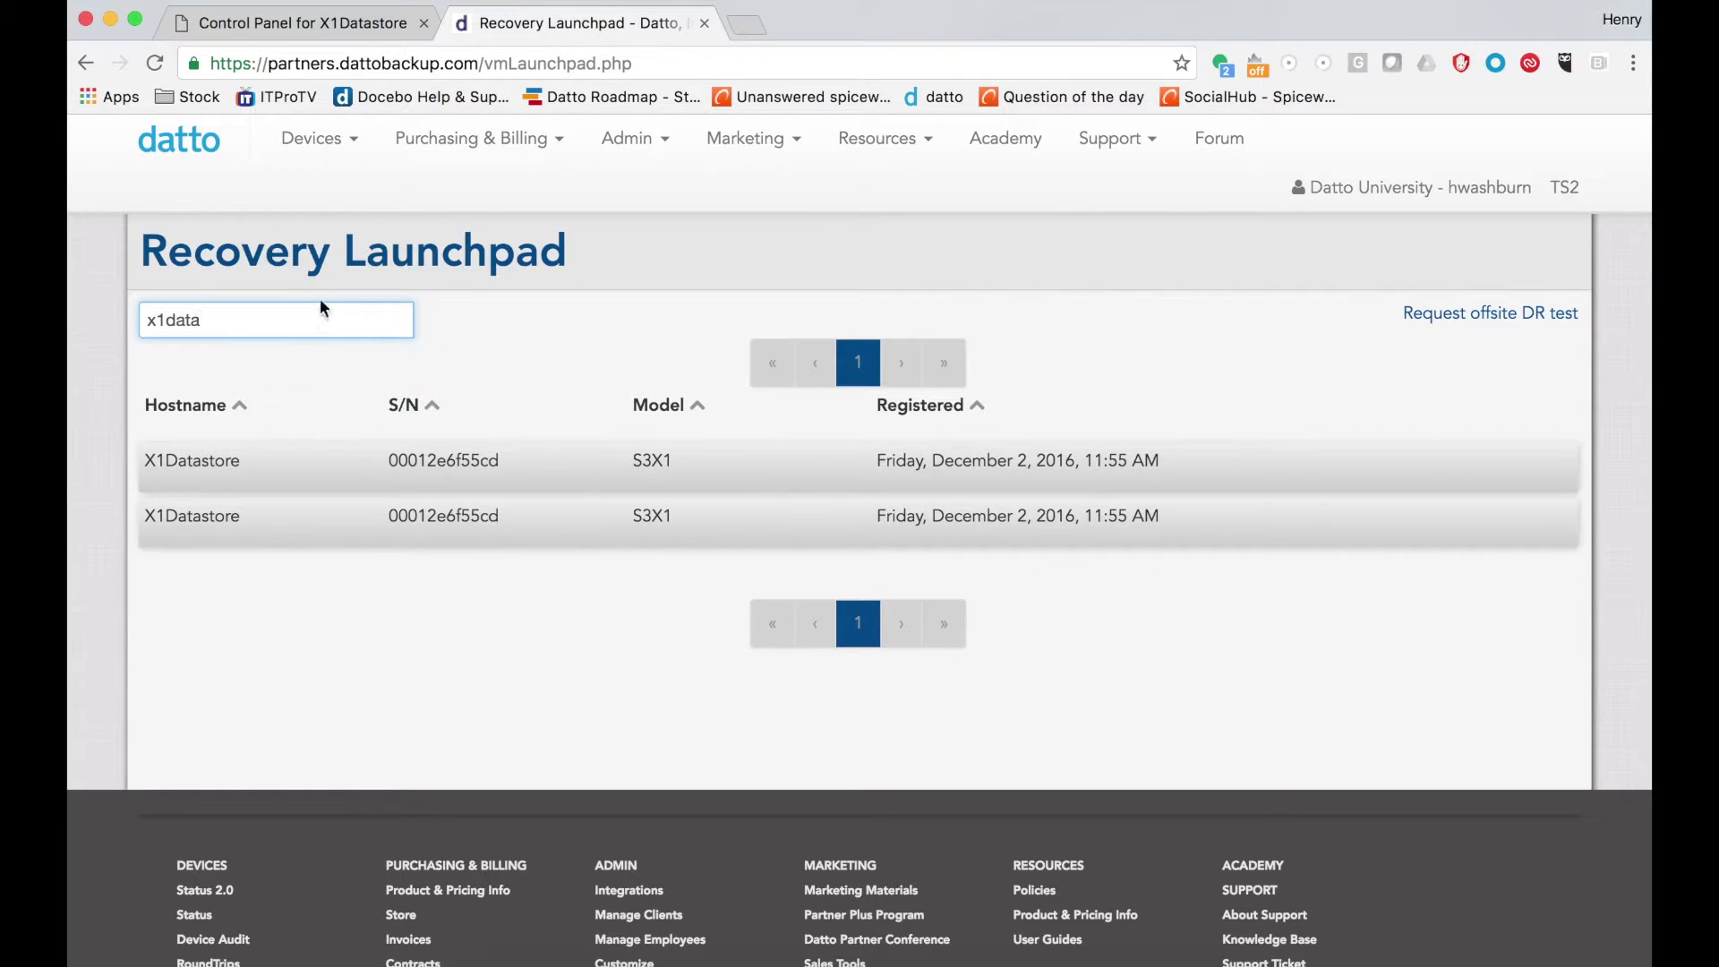
{"action": "left_click", "coordinate": [315, 138]}
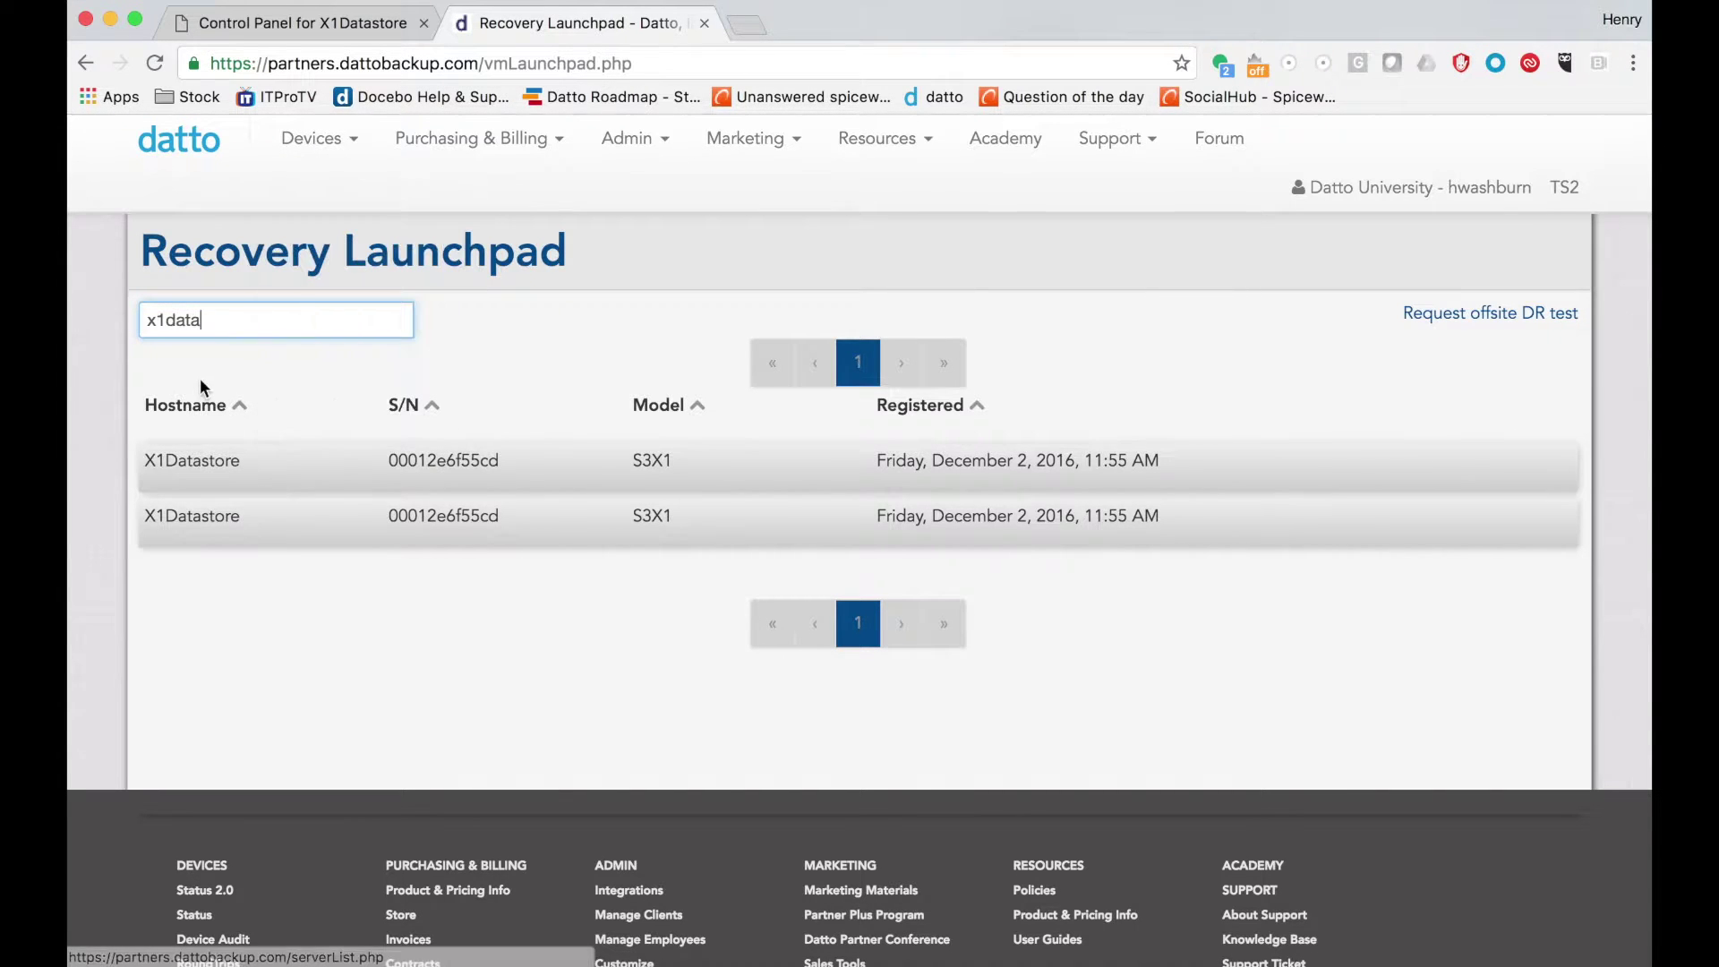
Step: Select Training87 under X1Datastore and virtualize it from the latest recovery point with 4096 MB RAM
{"action": "left_click", "coordinate": [215, 464]}
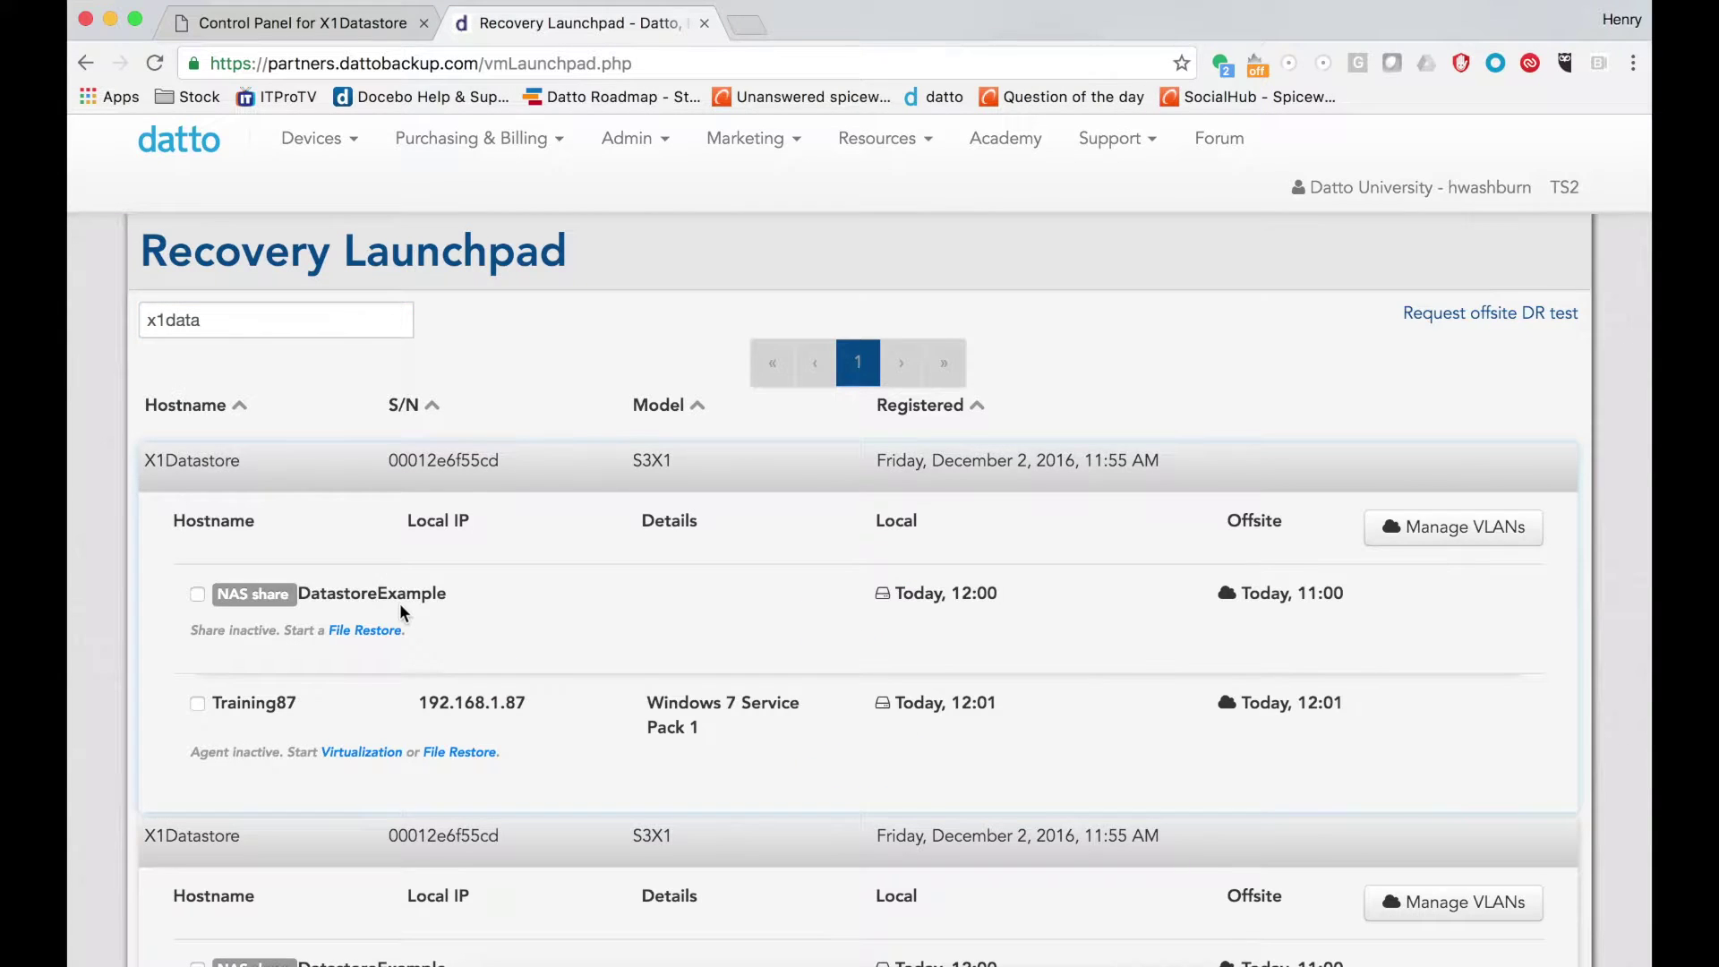
{"action": "scroll", "coordinate": [401, 598], "scroll_direction": "down", "scroll_amount": 3}
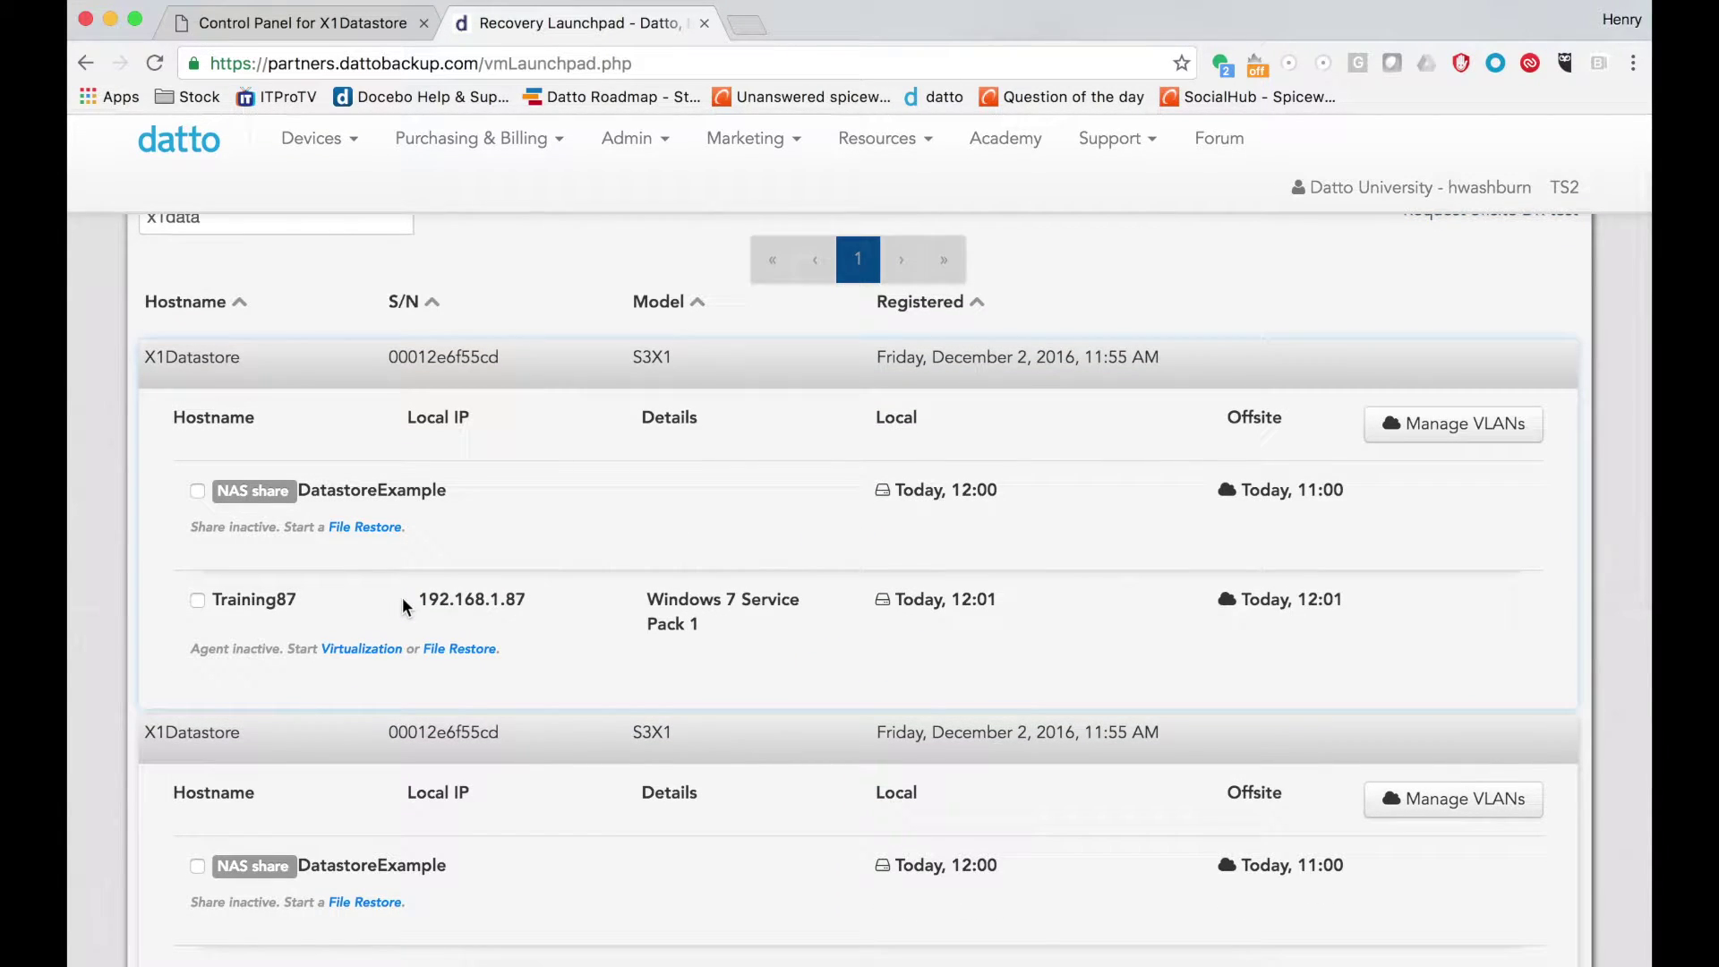
{"action": "left_click", "coordinate": [197, 600]}
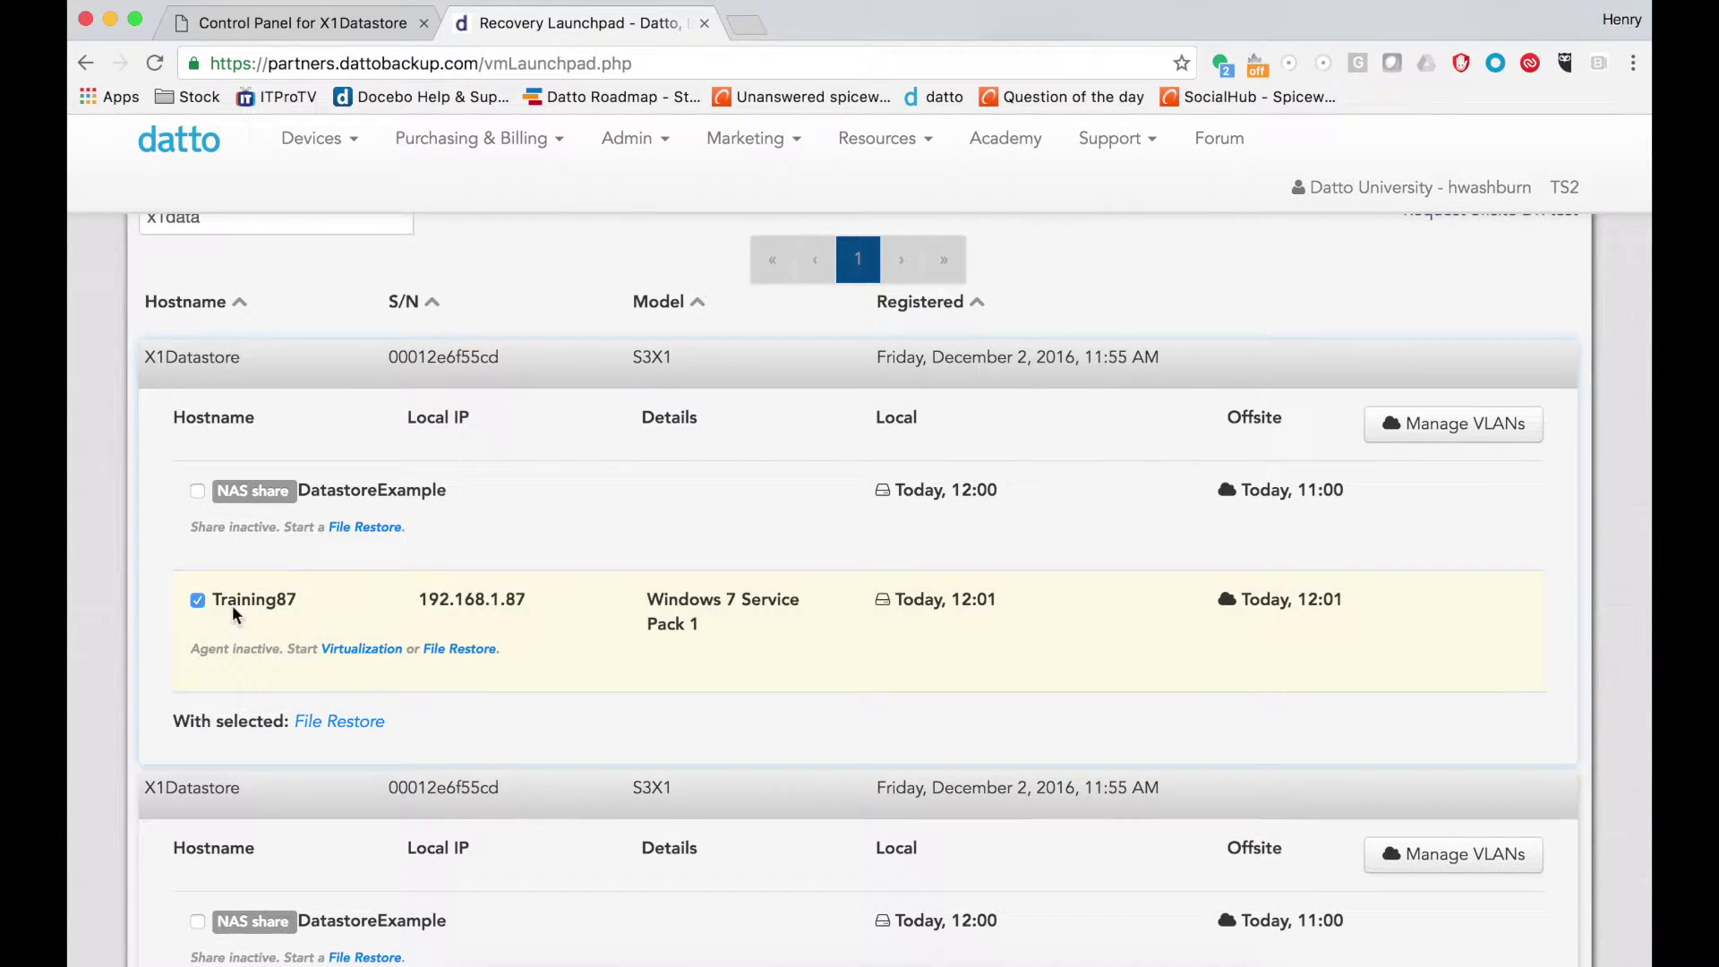
{"action": "left_click", "coordinate": [383, 657]}
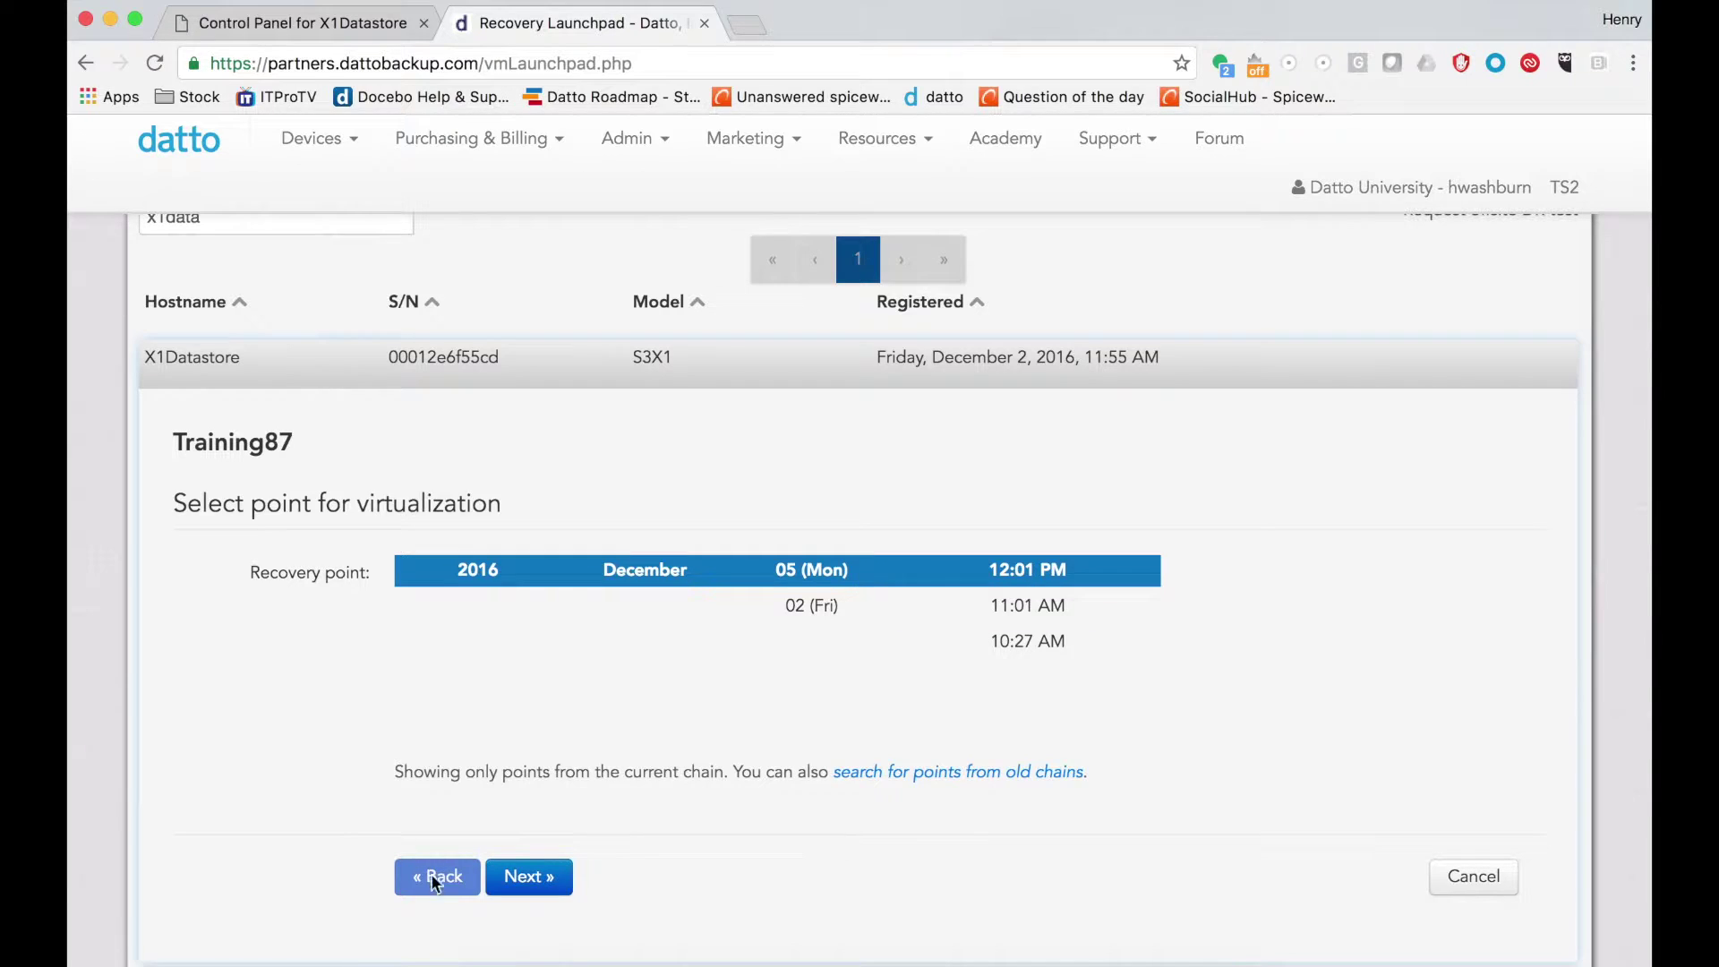
{"action": "left_click", "coordinate": [516, 875]}
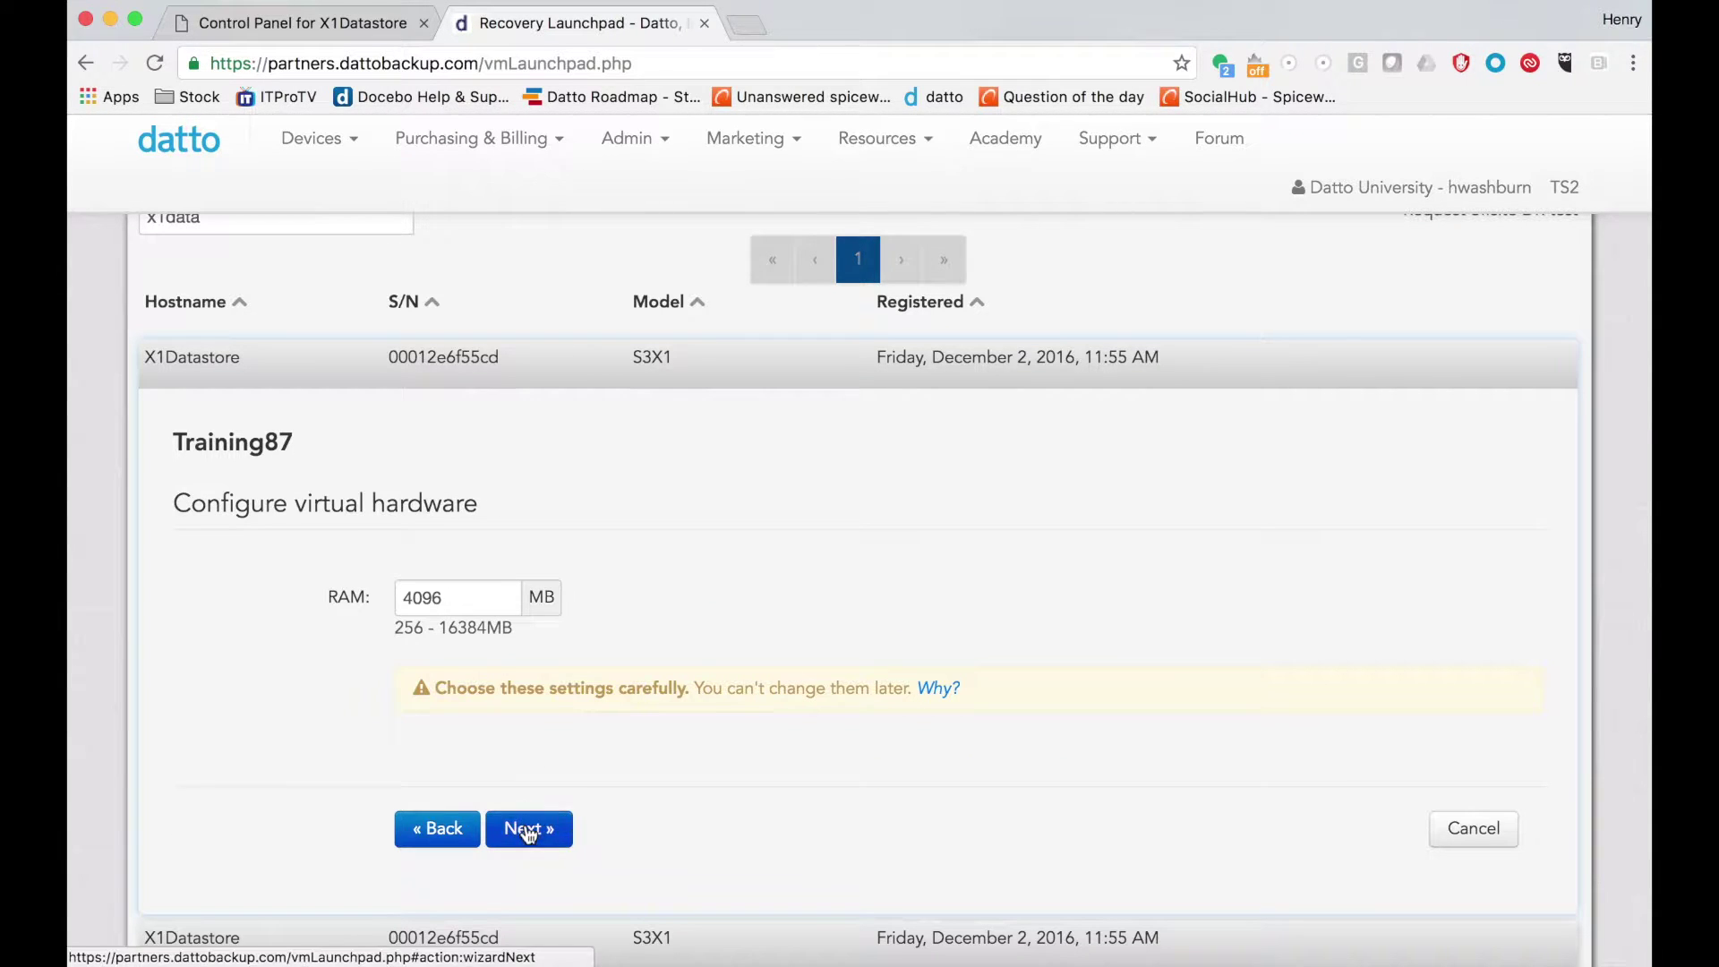
{"action": "left_click", "coordinate": [528, 828]}
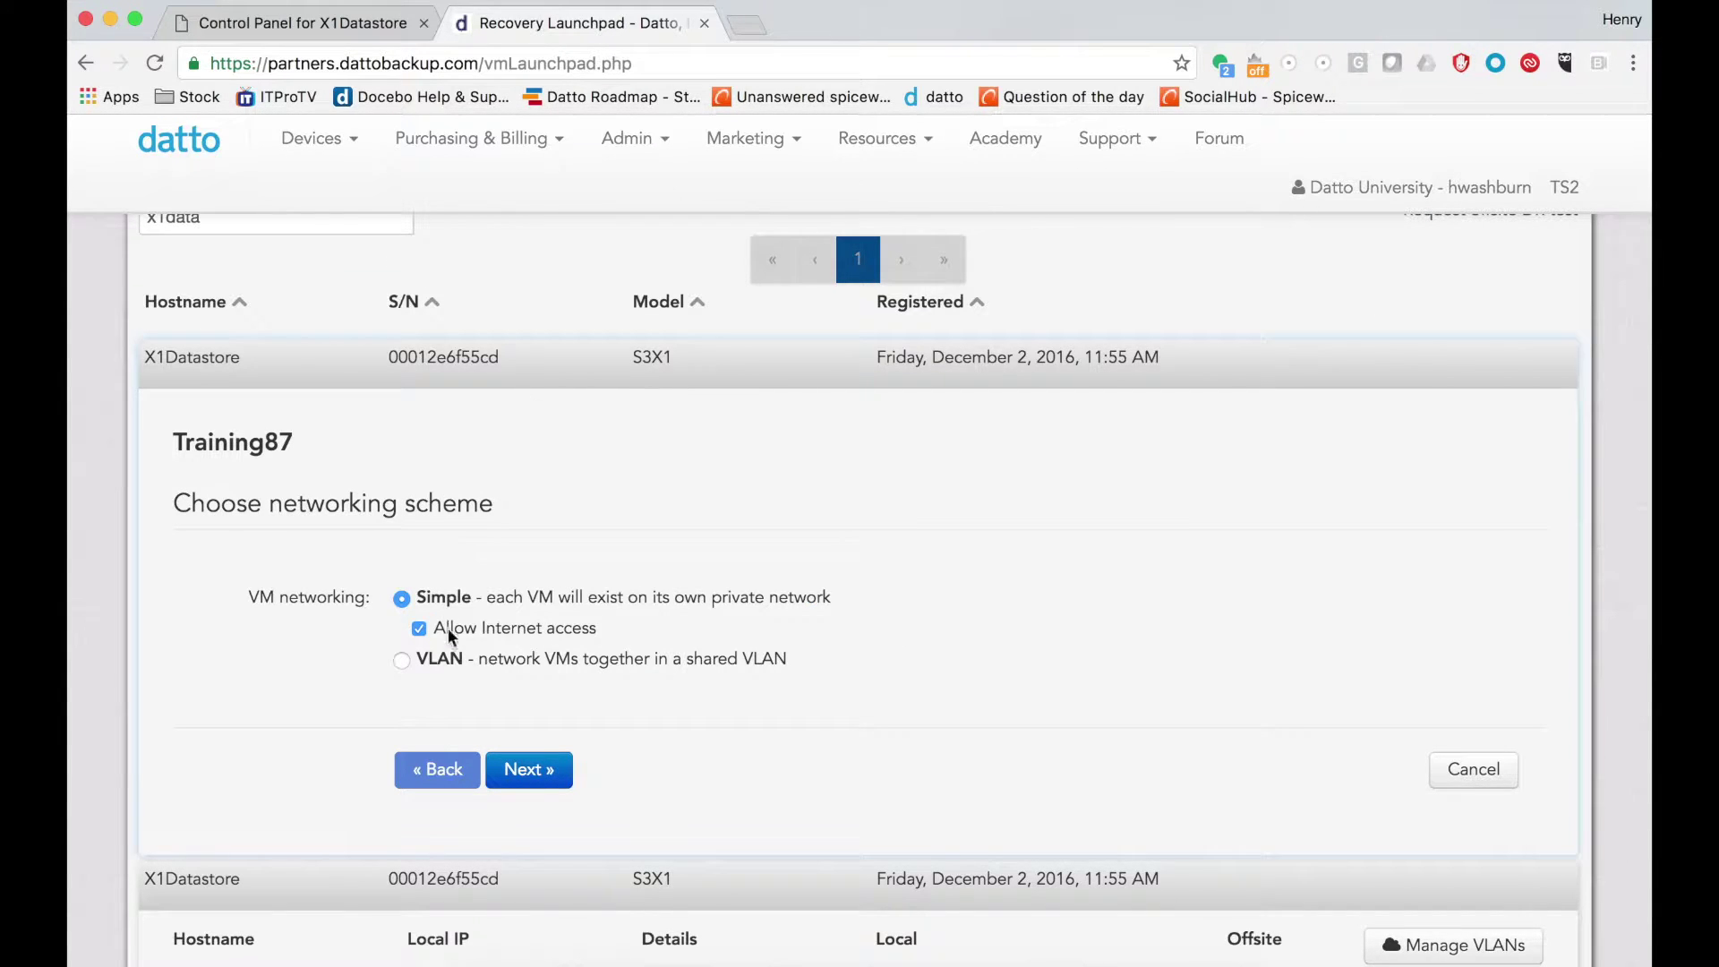
Step: Keep simple networking with the Intel PRO/1000 MT Desktop controller and disable RDP authentication
{"action": "left_click", "coordinate": [511, 753]}
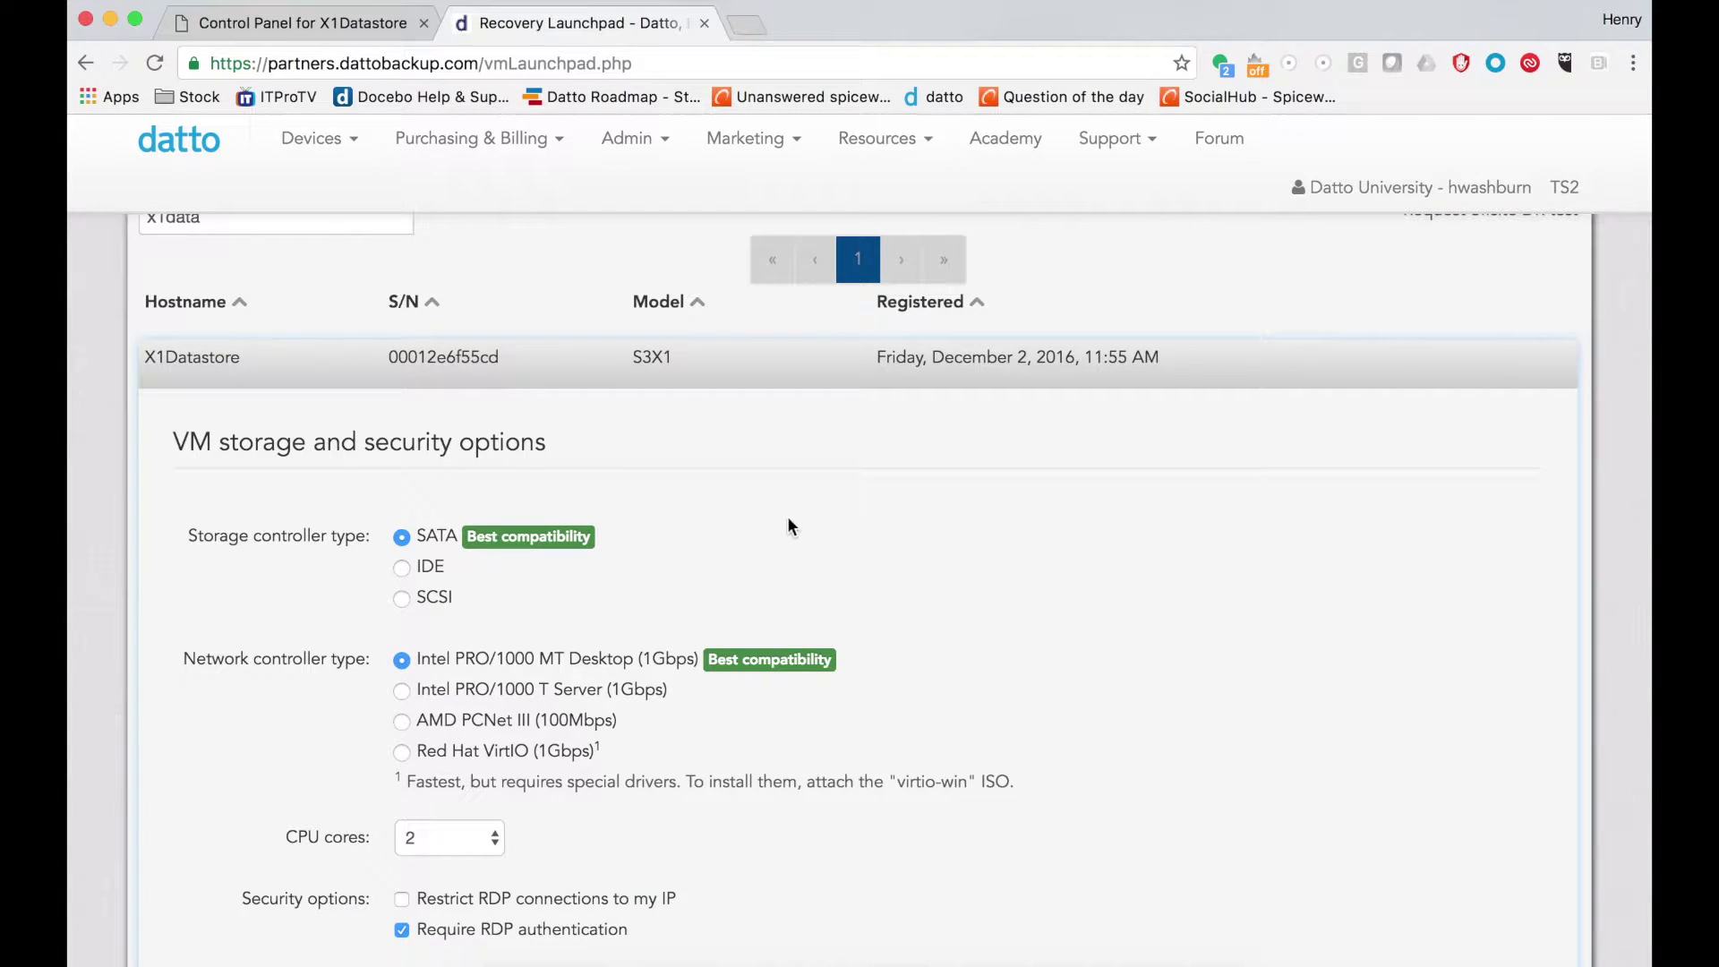
{"action": "scroll", "coordinate": [829, 543], "scroll_direction": "down", "scroll_amount": 3}
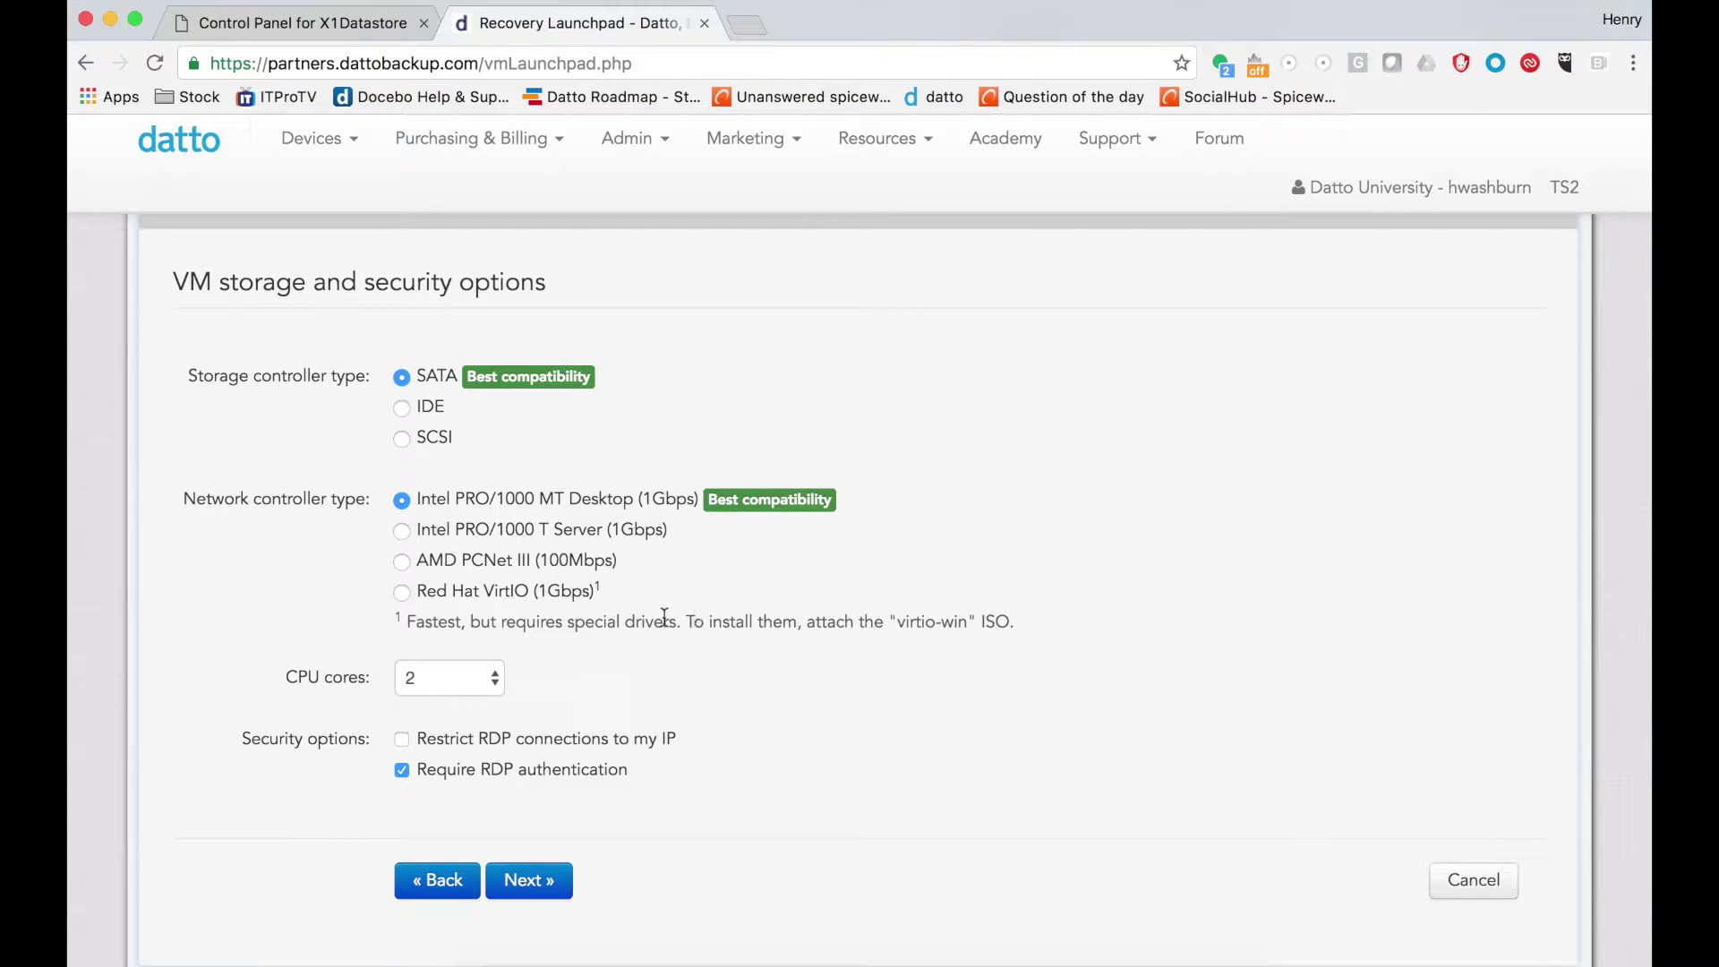
{"action": "left_click", "coordinate": [555, 530]}
{"action": "left_click", "coordinate": [444, 499]}
{"action": "left_click", "coordinate": [411, 768]}
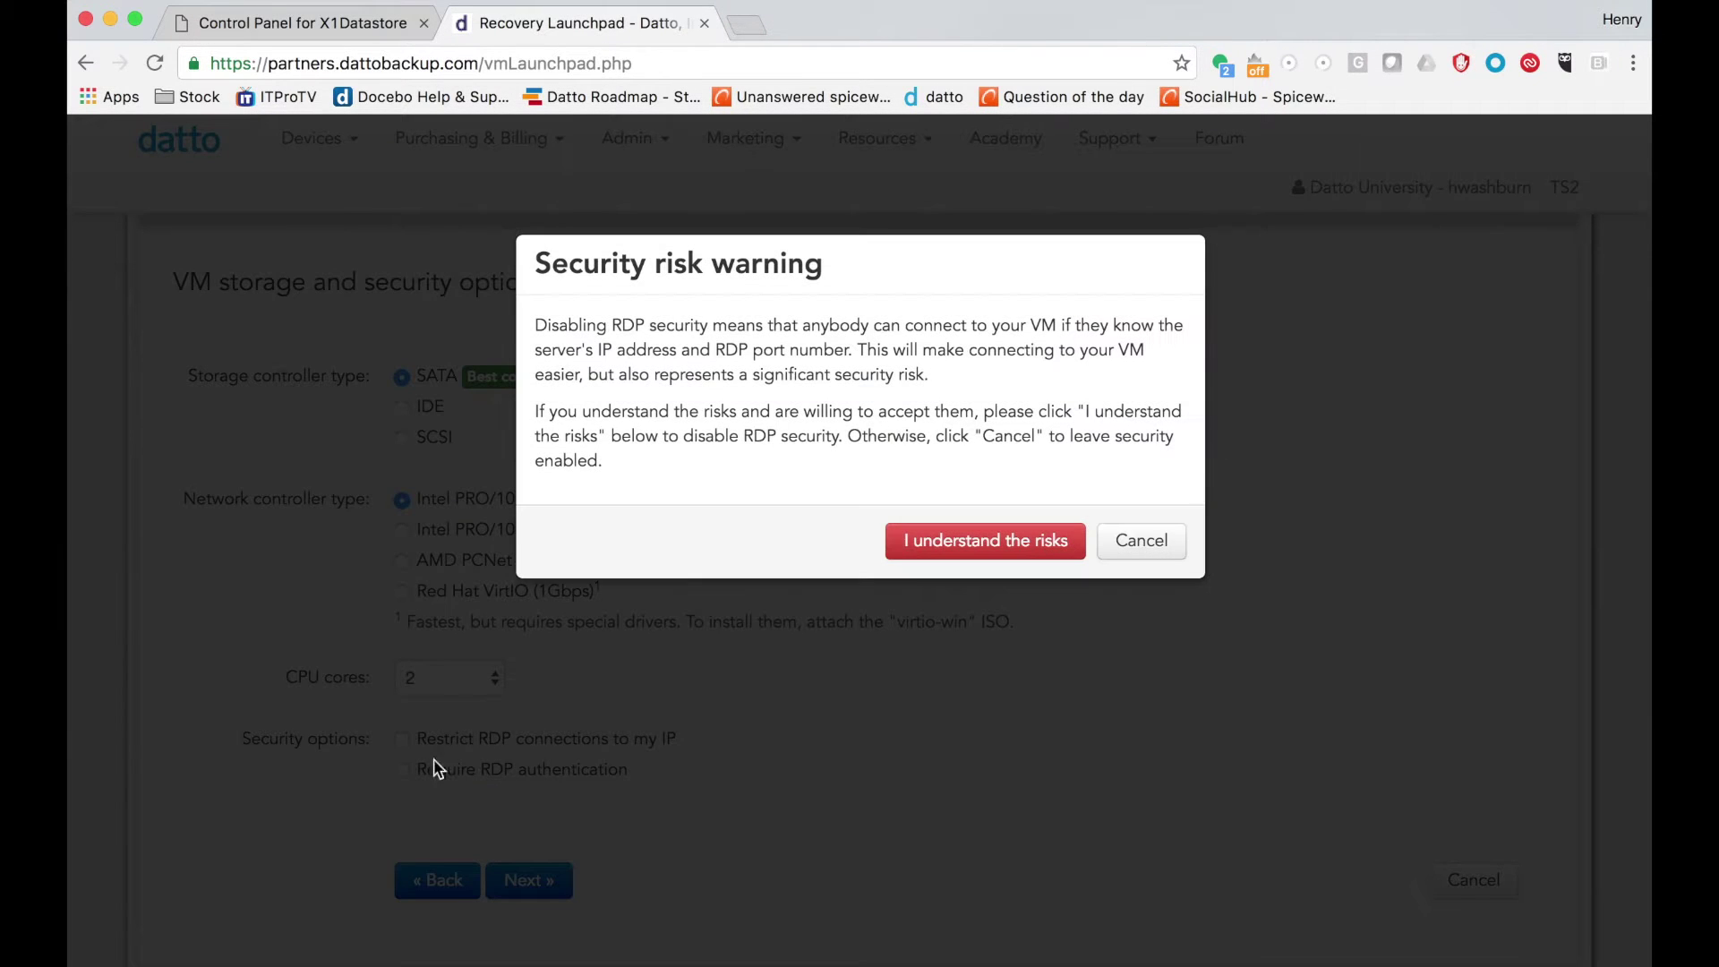
{"action": "left_click", "coordinate": [971, 557]}
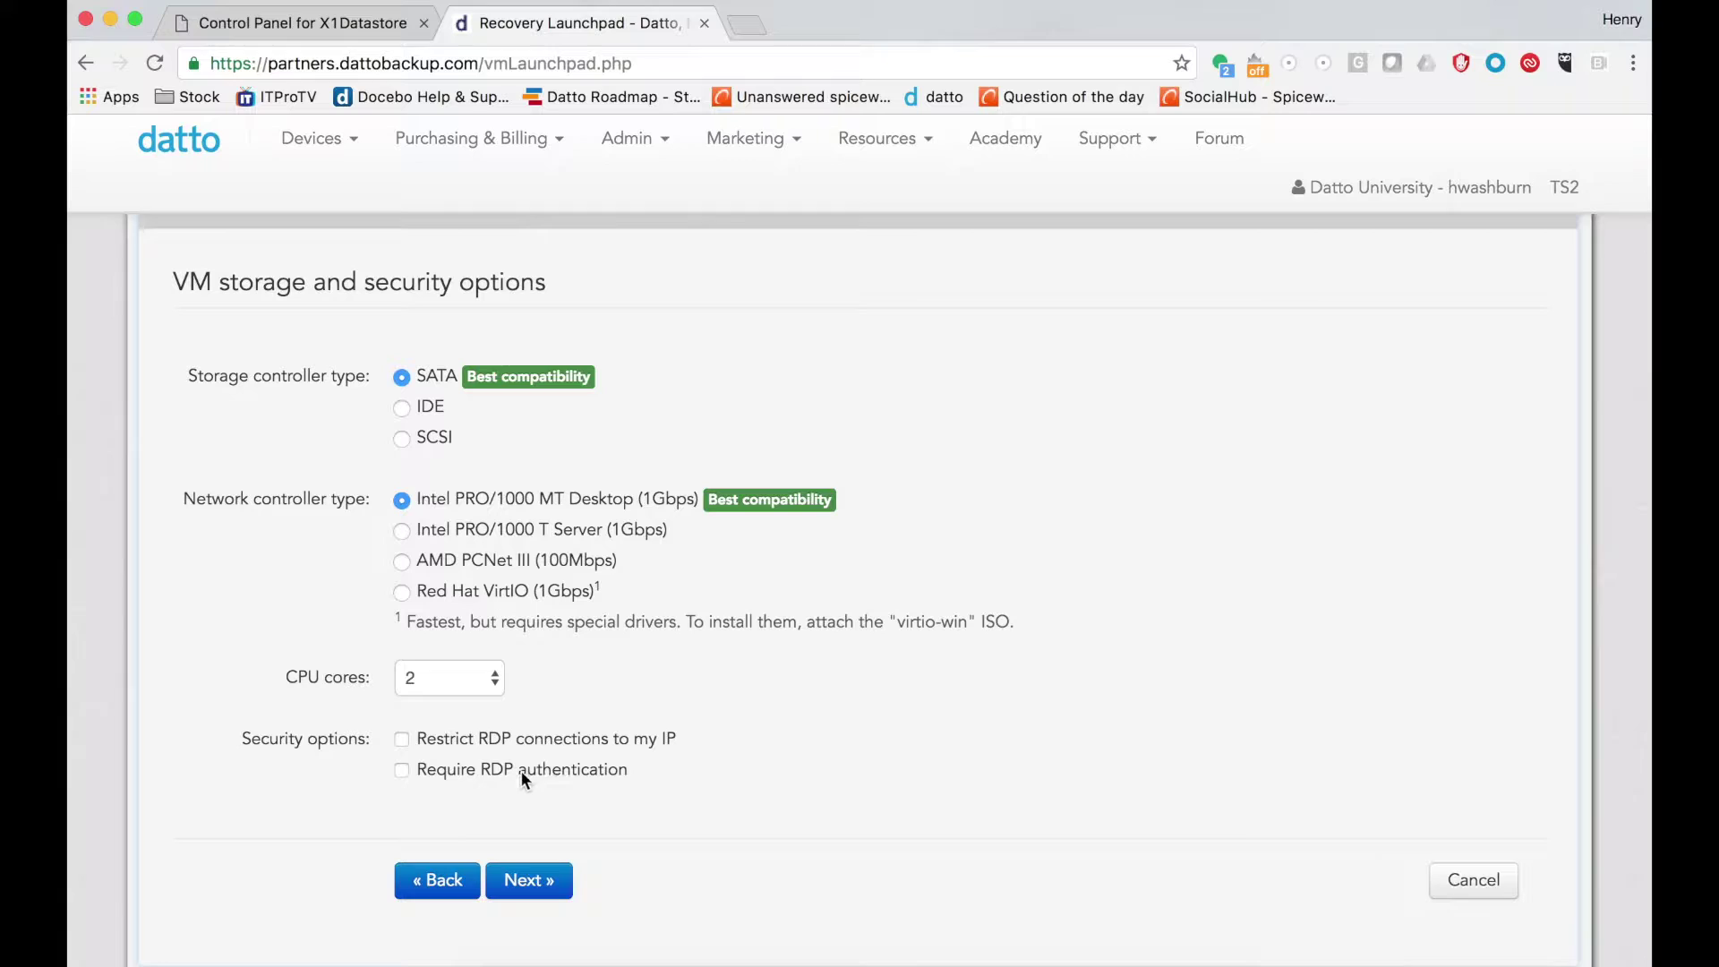
Step: Keep 2 CPU cores with SATA storage, then save the settings and start the VM
{"action": "left_click", "coordinate": [453, 673]}
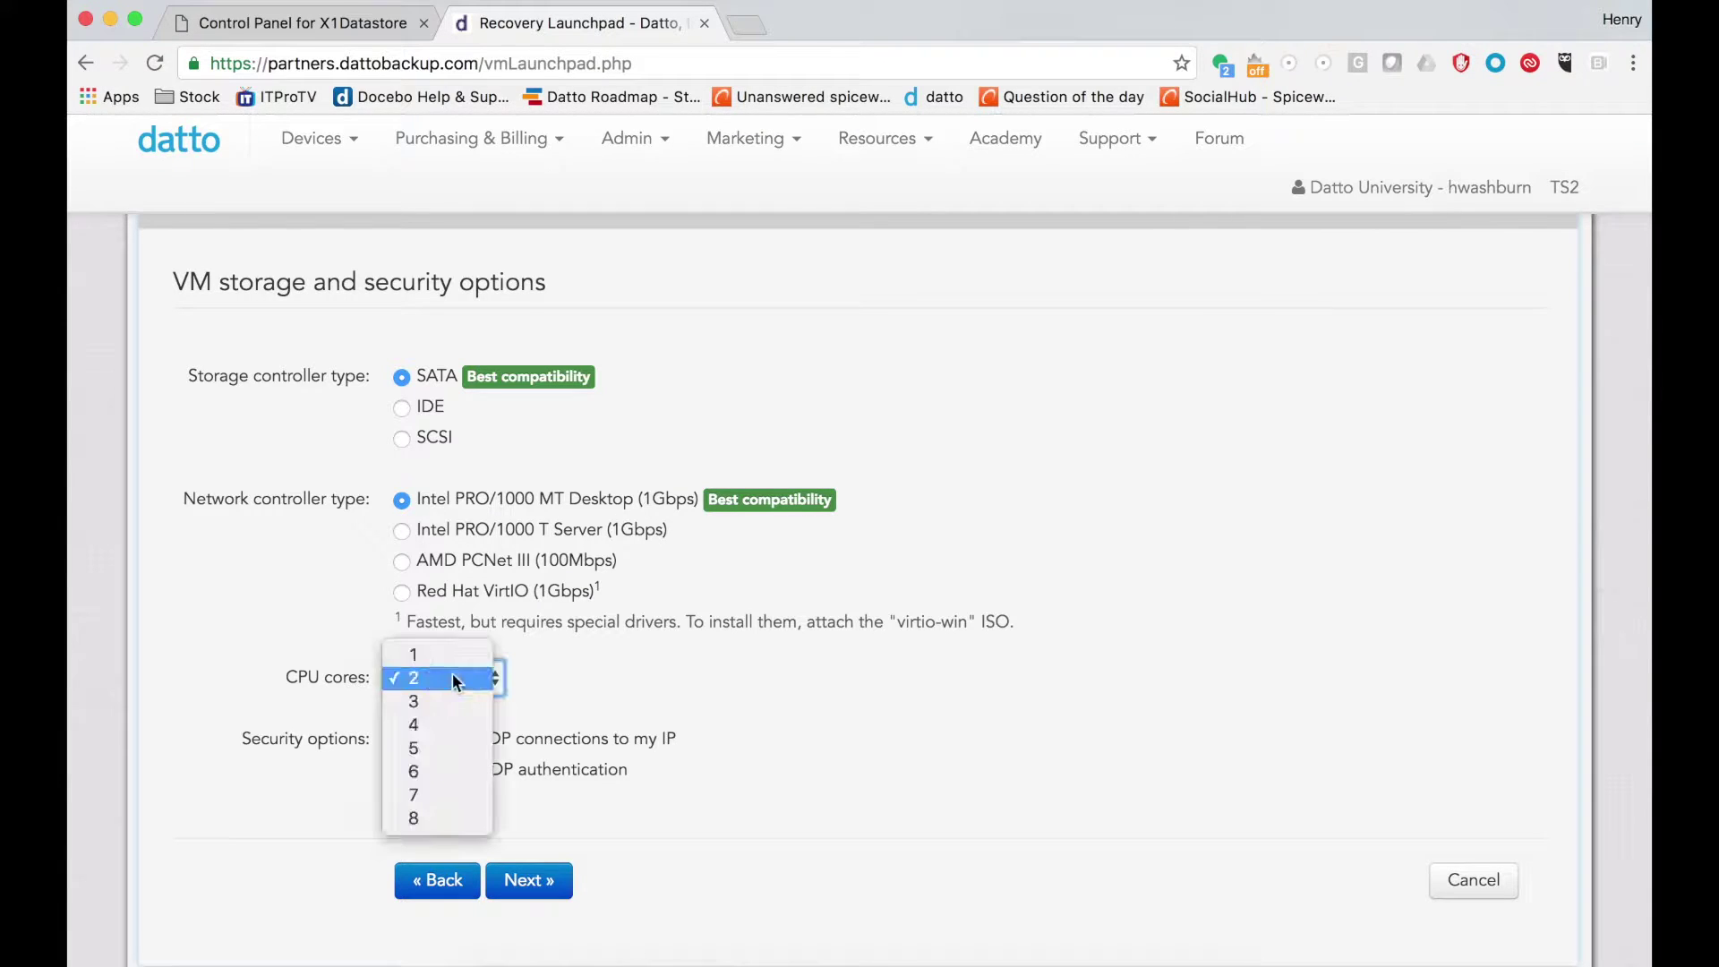
{"action": "left_click", "coordinate": [453, 673]}
{"action": "left_click", "coordinate": [753, 823]}
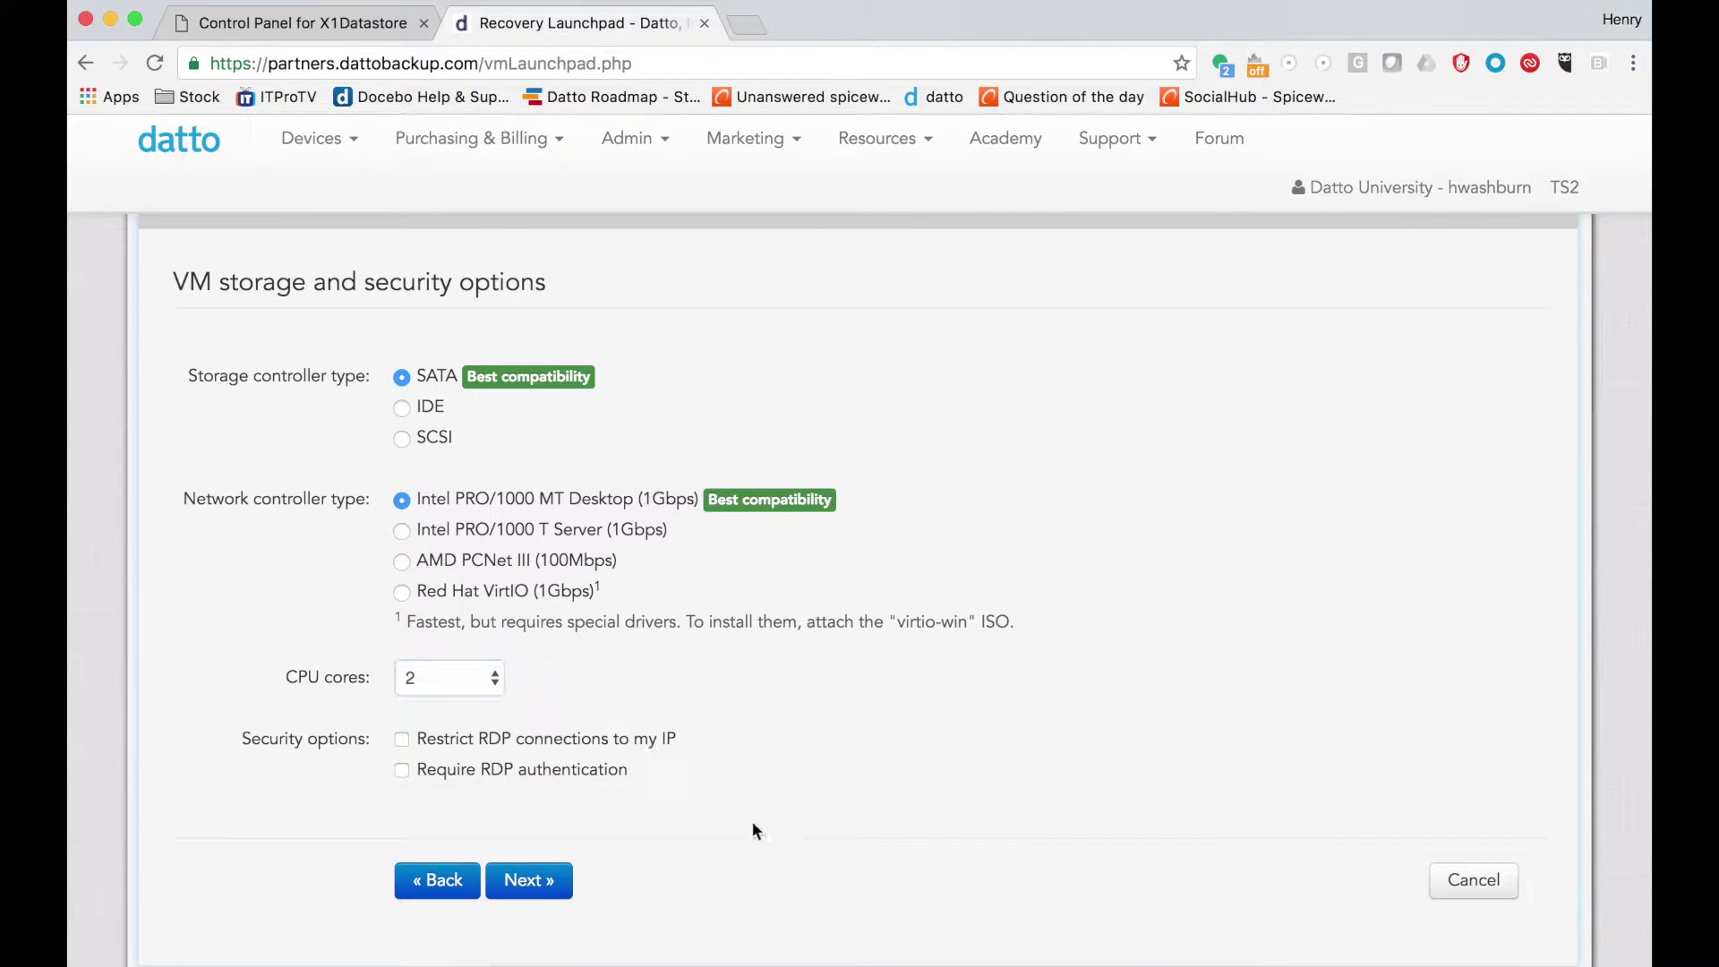
{"action": "left_click", "coordinate": [524, 880]}
{"action": "left_click", "coordinate": [578, 772]}
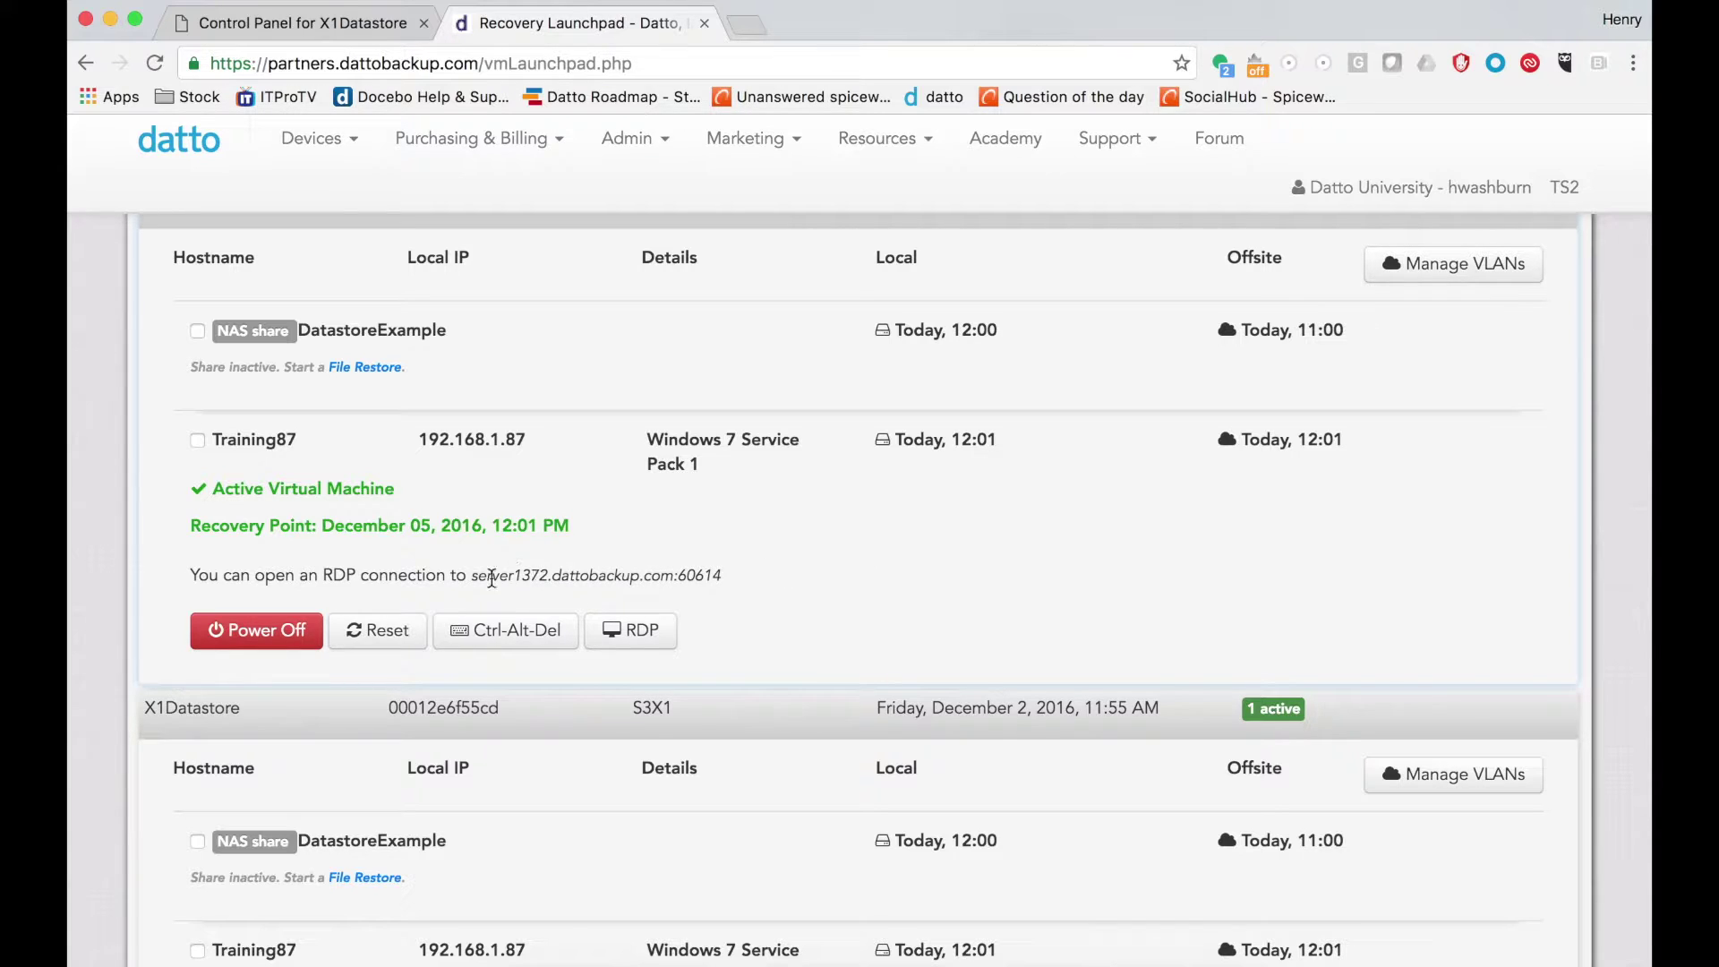
Step: Launch an RDP connection to the running Training87 virtual machine
{"action": "left_click", "coordinate": [624, 641]}
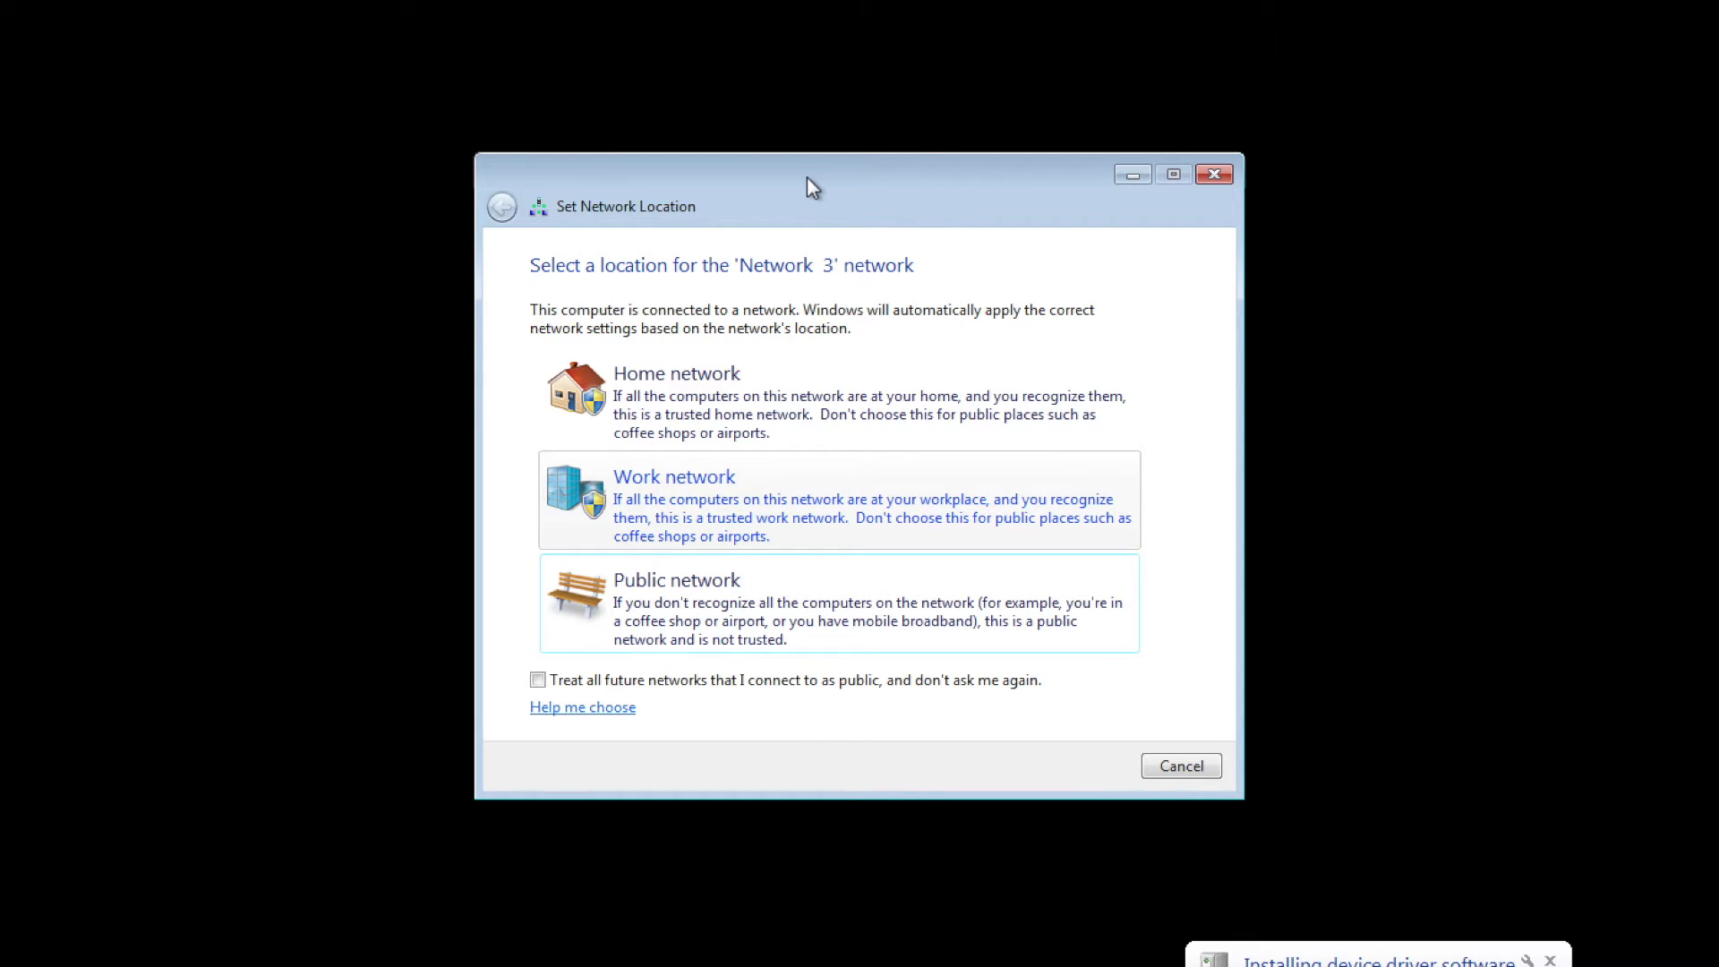
Step: Set the Training87 VM's network location to Work network
{"action": "left_click", "coordinate": [672, 490]}
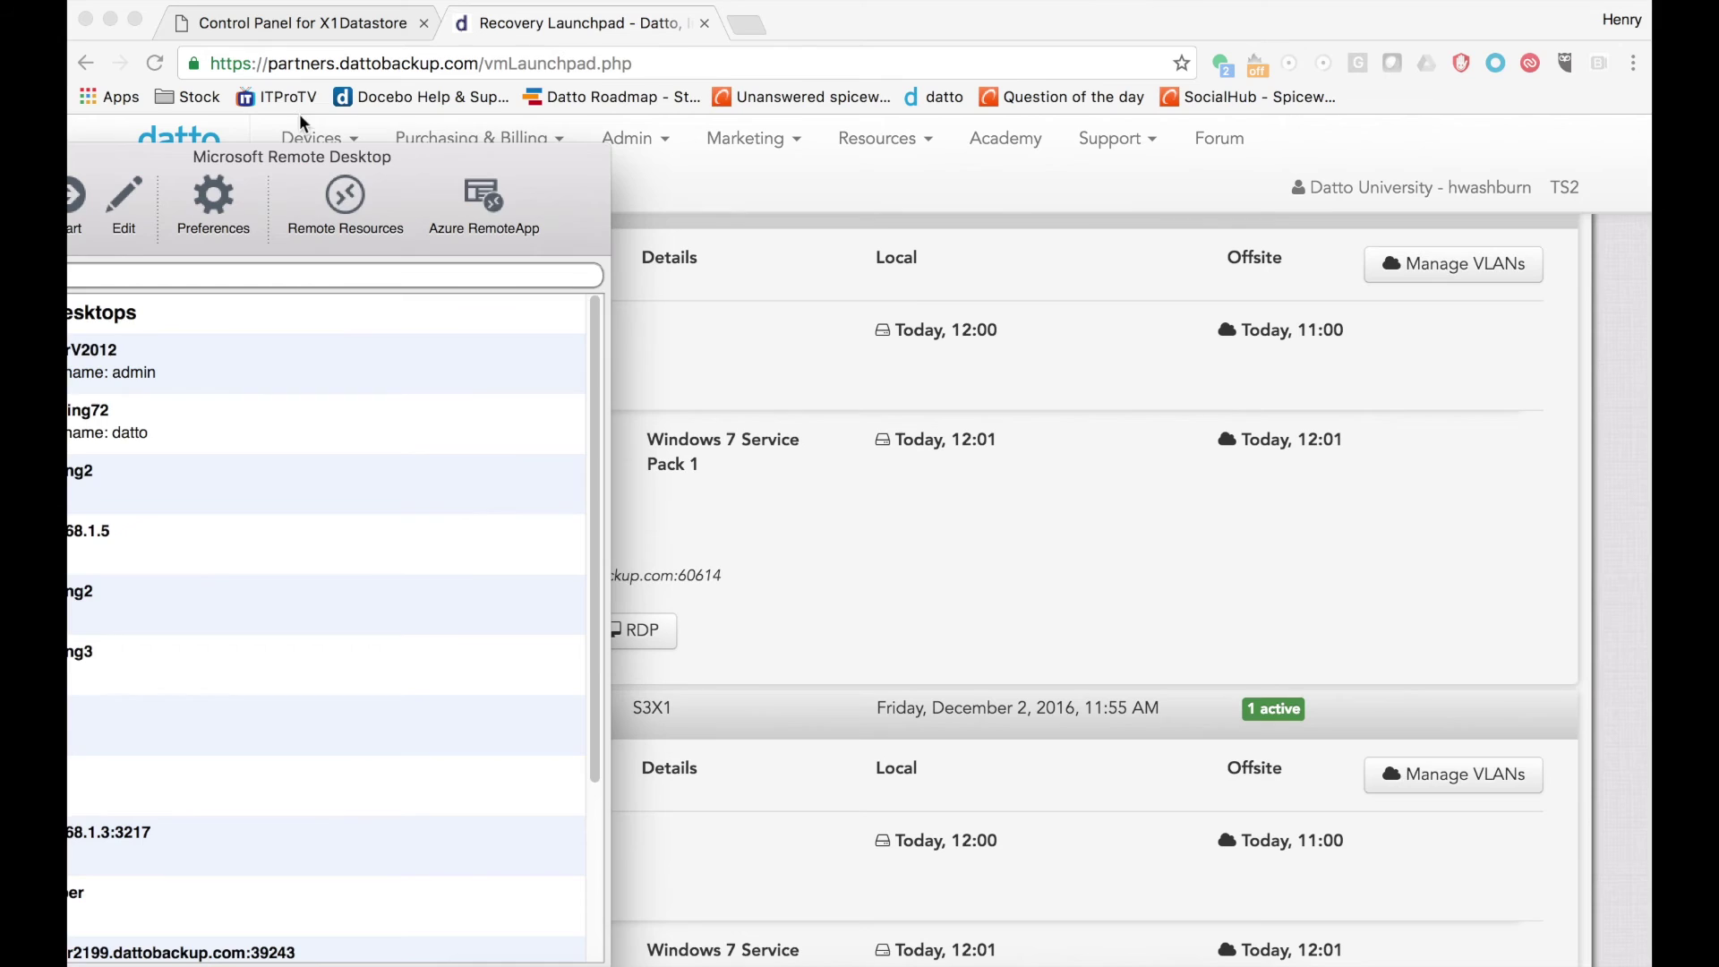
Step: Bring the Chrome Recovery Launchpad window in front of Remote Desktop
{"action": "left_click", "coordinate": [722, 292]}
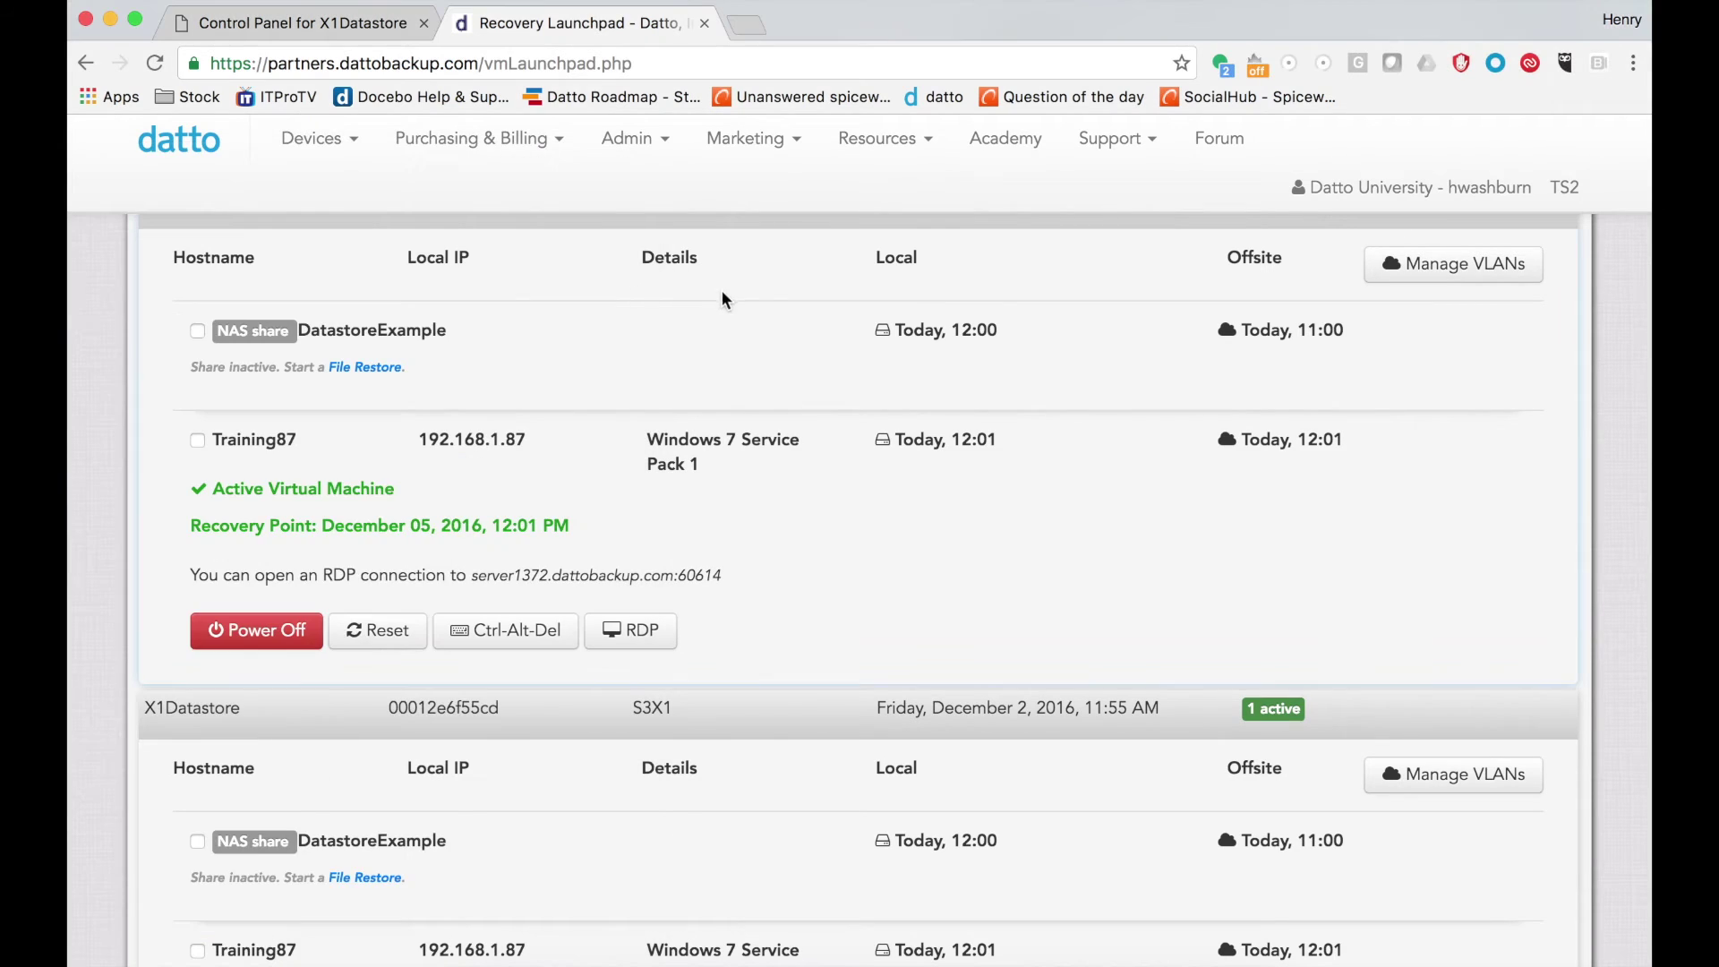
Step: Power off the Training87 VM, then destroy and unmount it with confirmation
{"action": "left_click", "coordinate": [277, 637]}
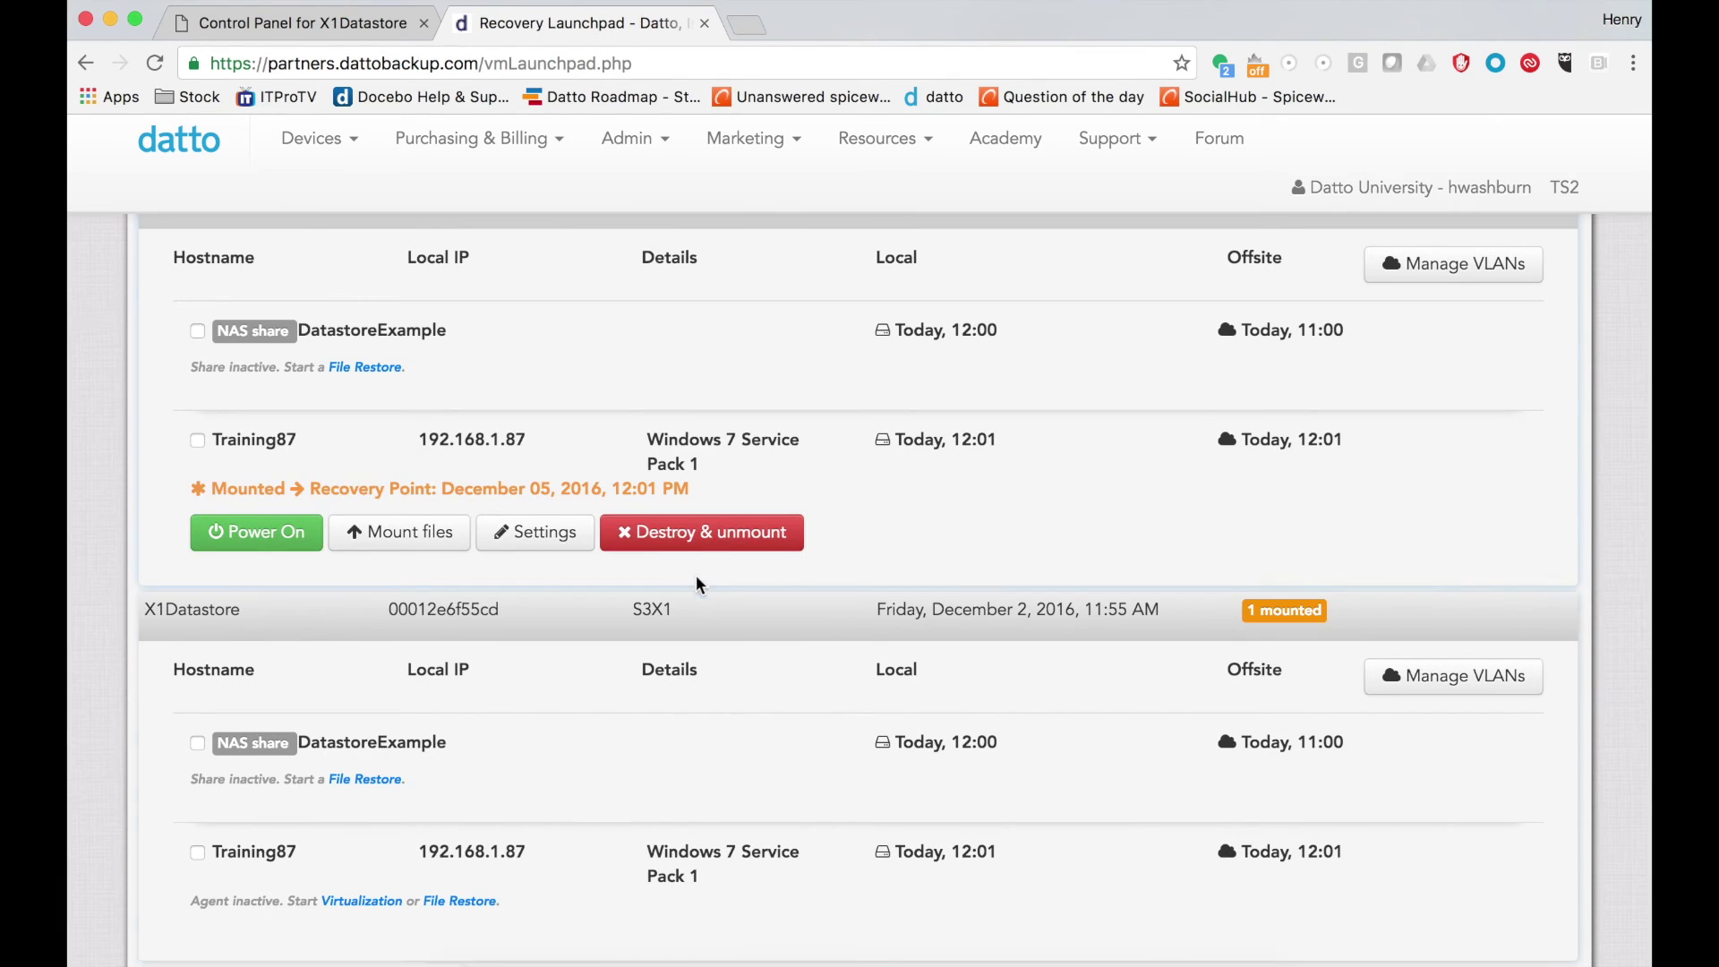
{"action": "left_click", "coordinate": [705, 551]}
{"action": "left_click", "coordinate": [1009, 438]}
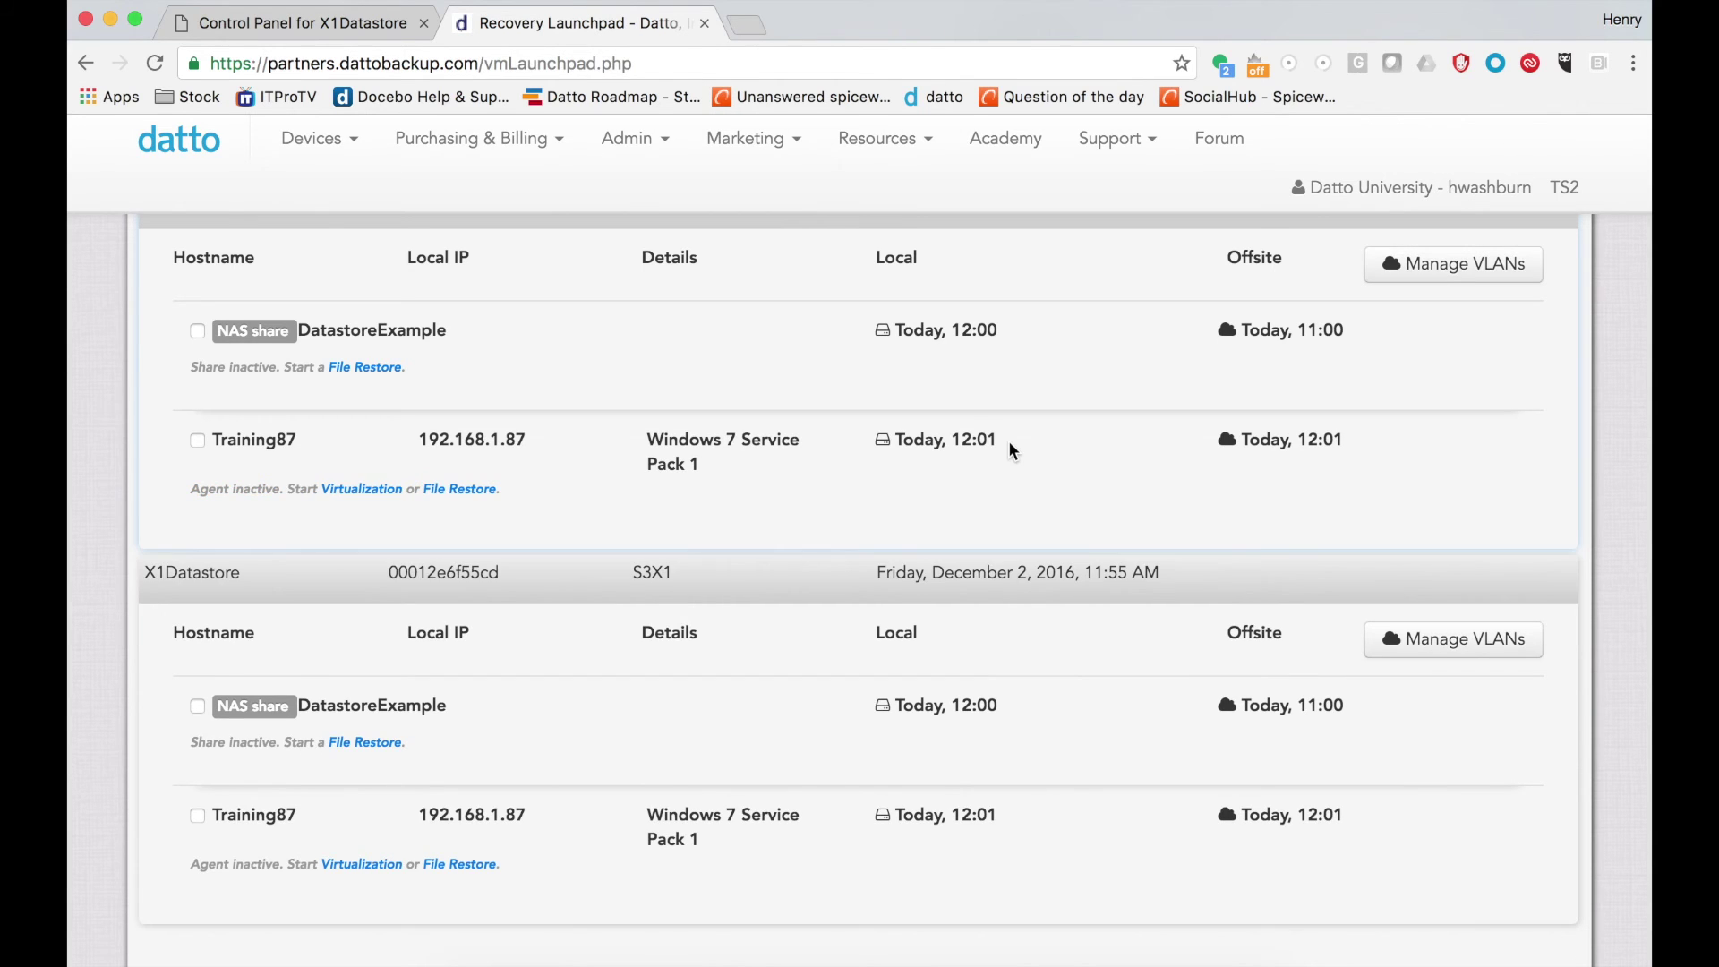
Step: Collapse the X1Datastore rows and delete the 'x1data' search text
{"action": "scroll", "coordinate": [1008, 440], "scroll_direction": "up", "scroll_amount": 4}
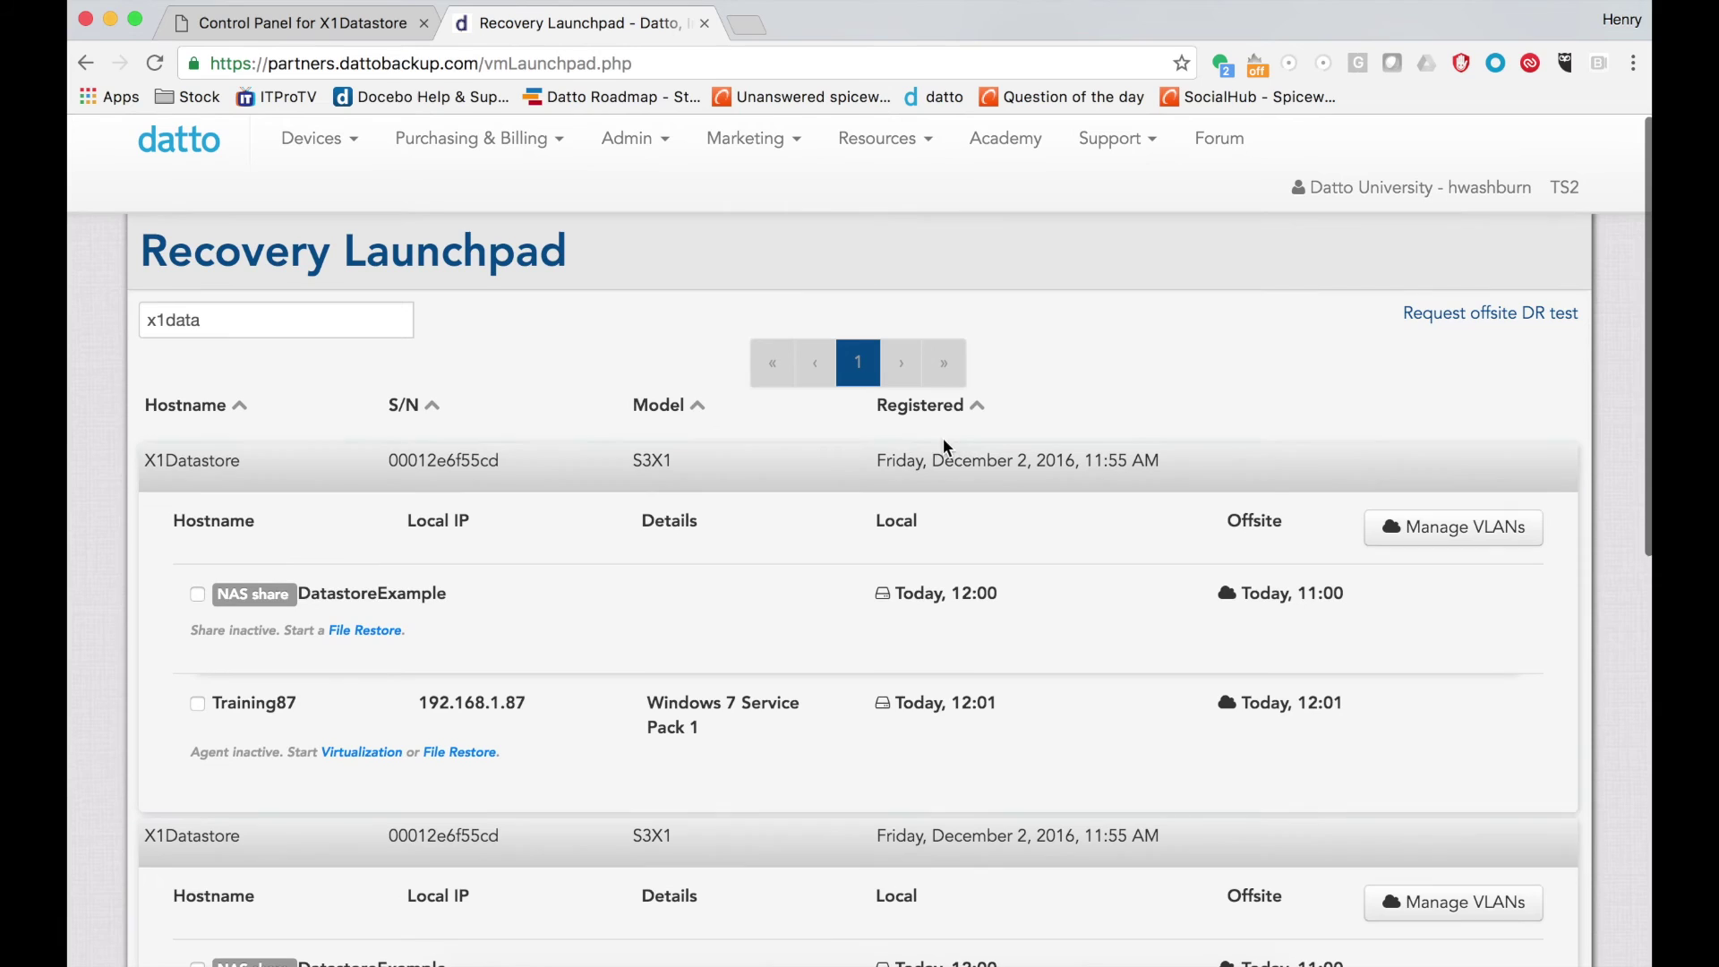
{"action": "left_click", "coordinate": [904, 467]}
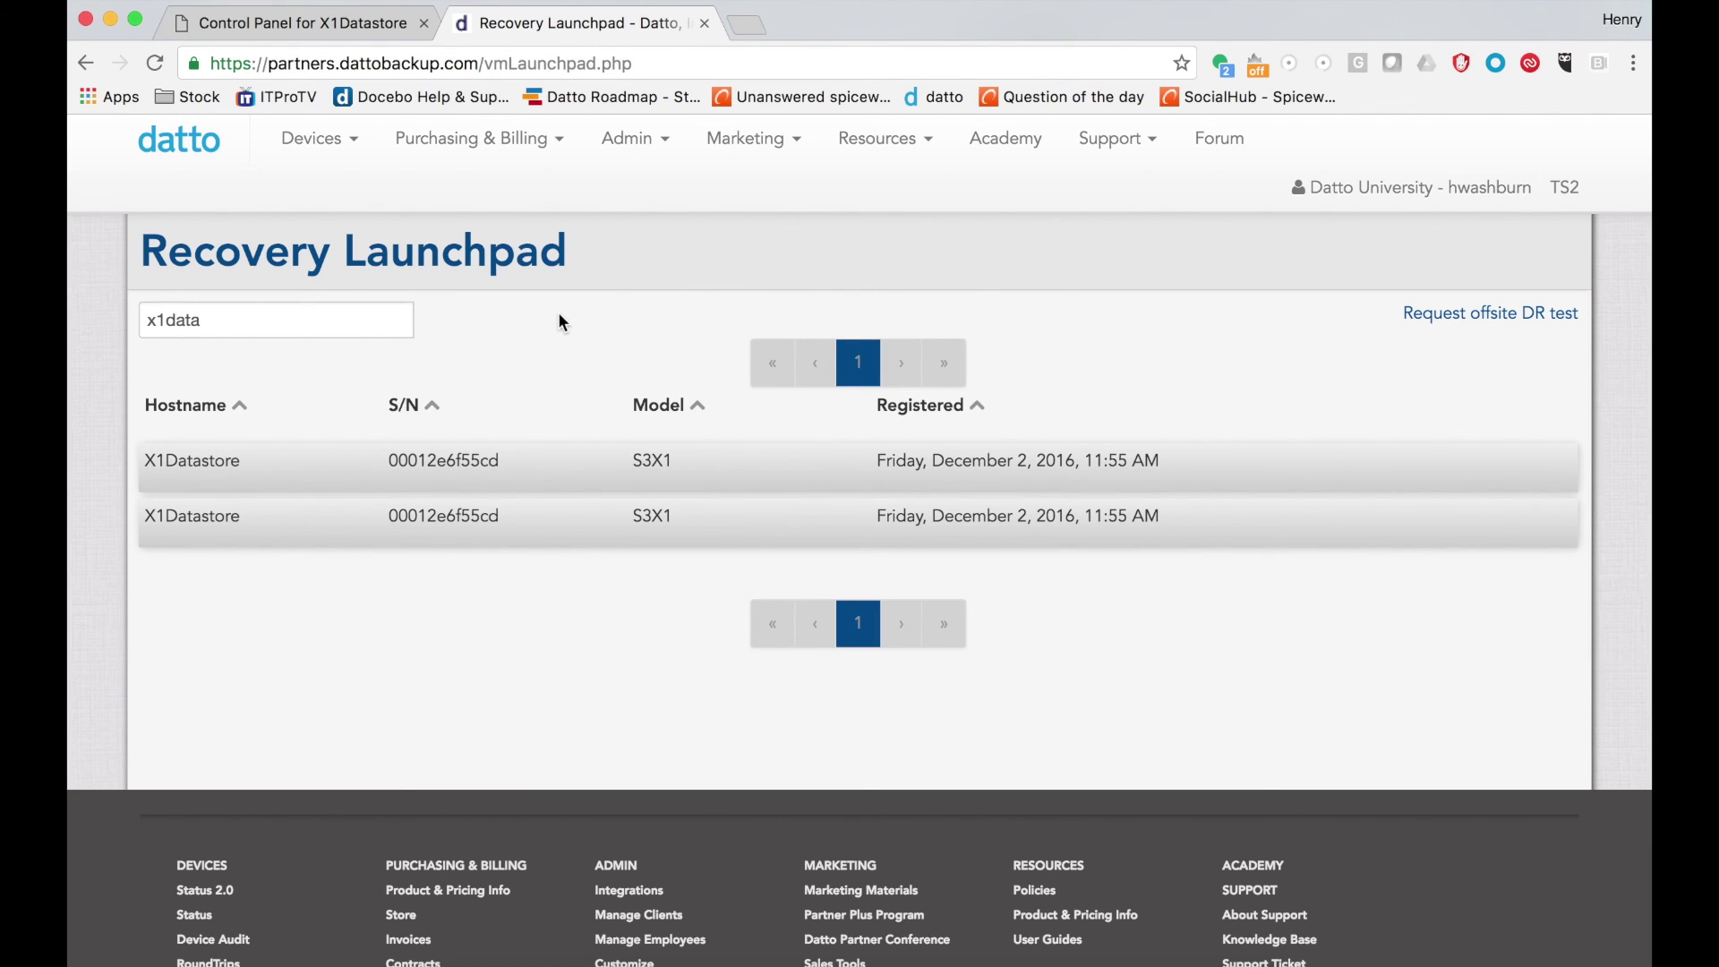
{"action": "double_click", "coordinate": [320, 320]}
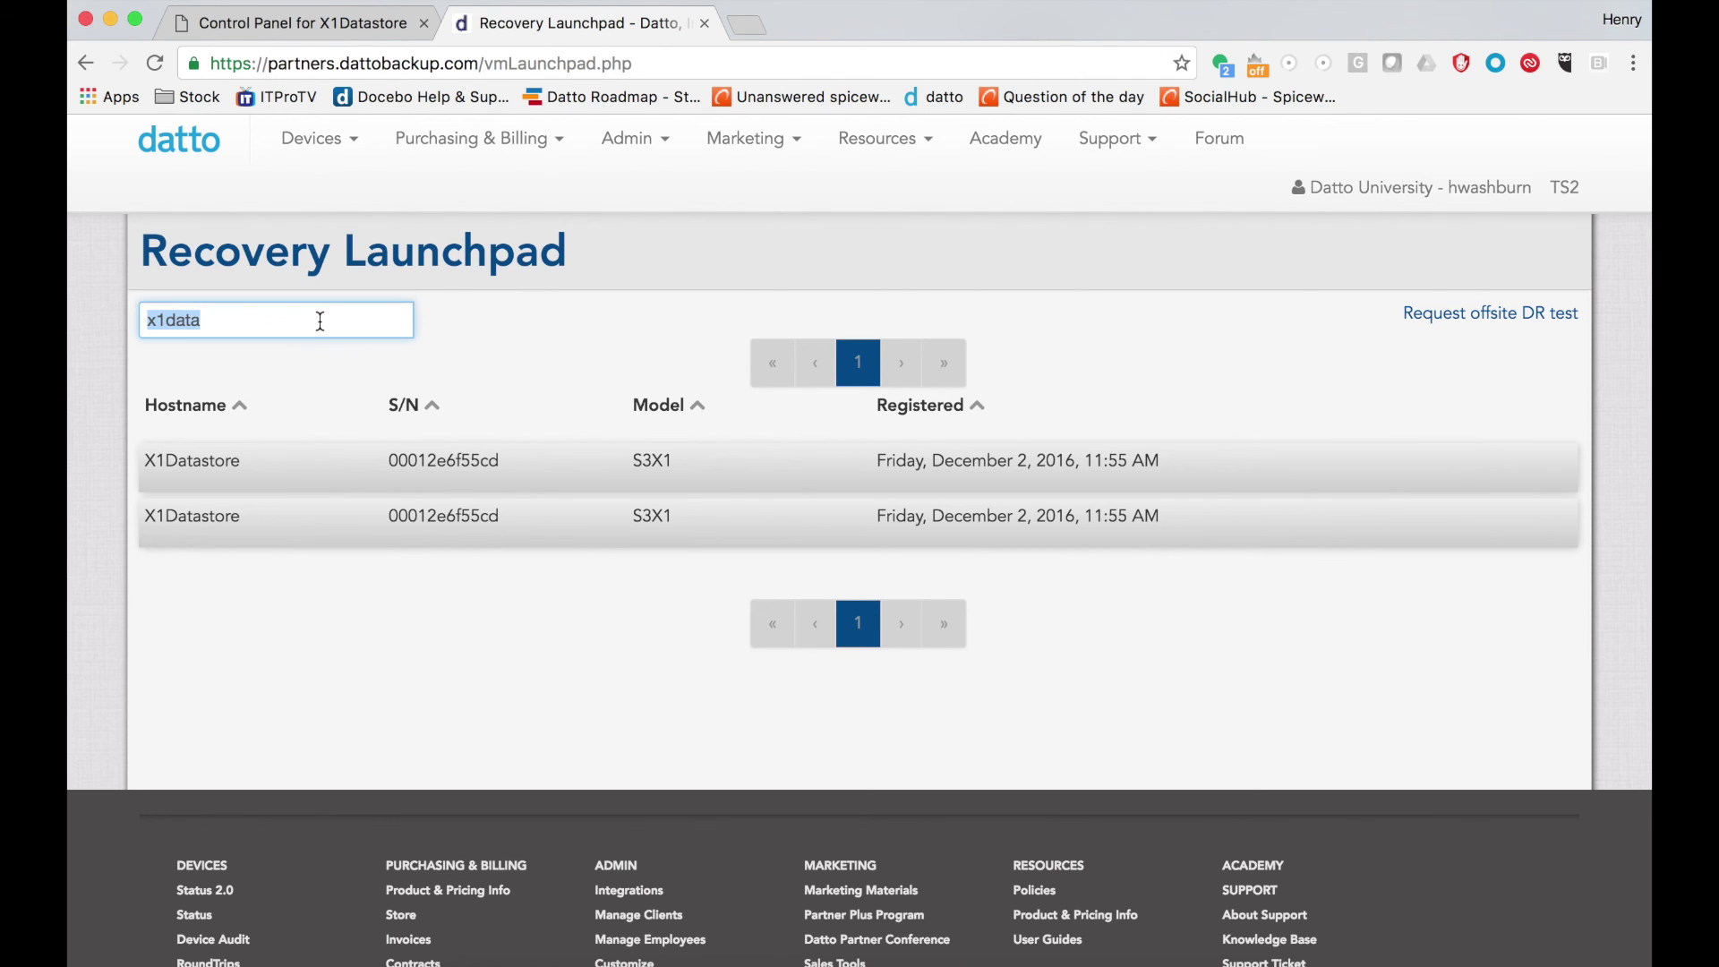
{"action": "key", "text": "BackSpace"}
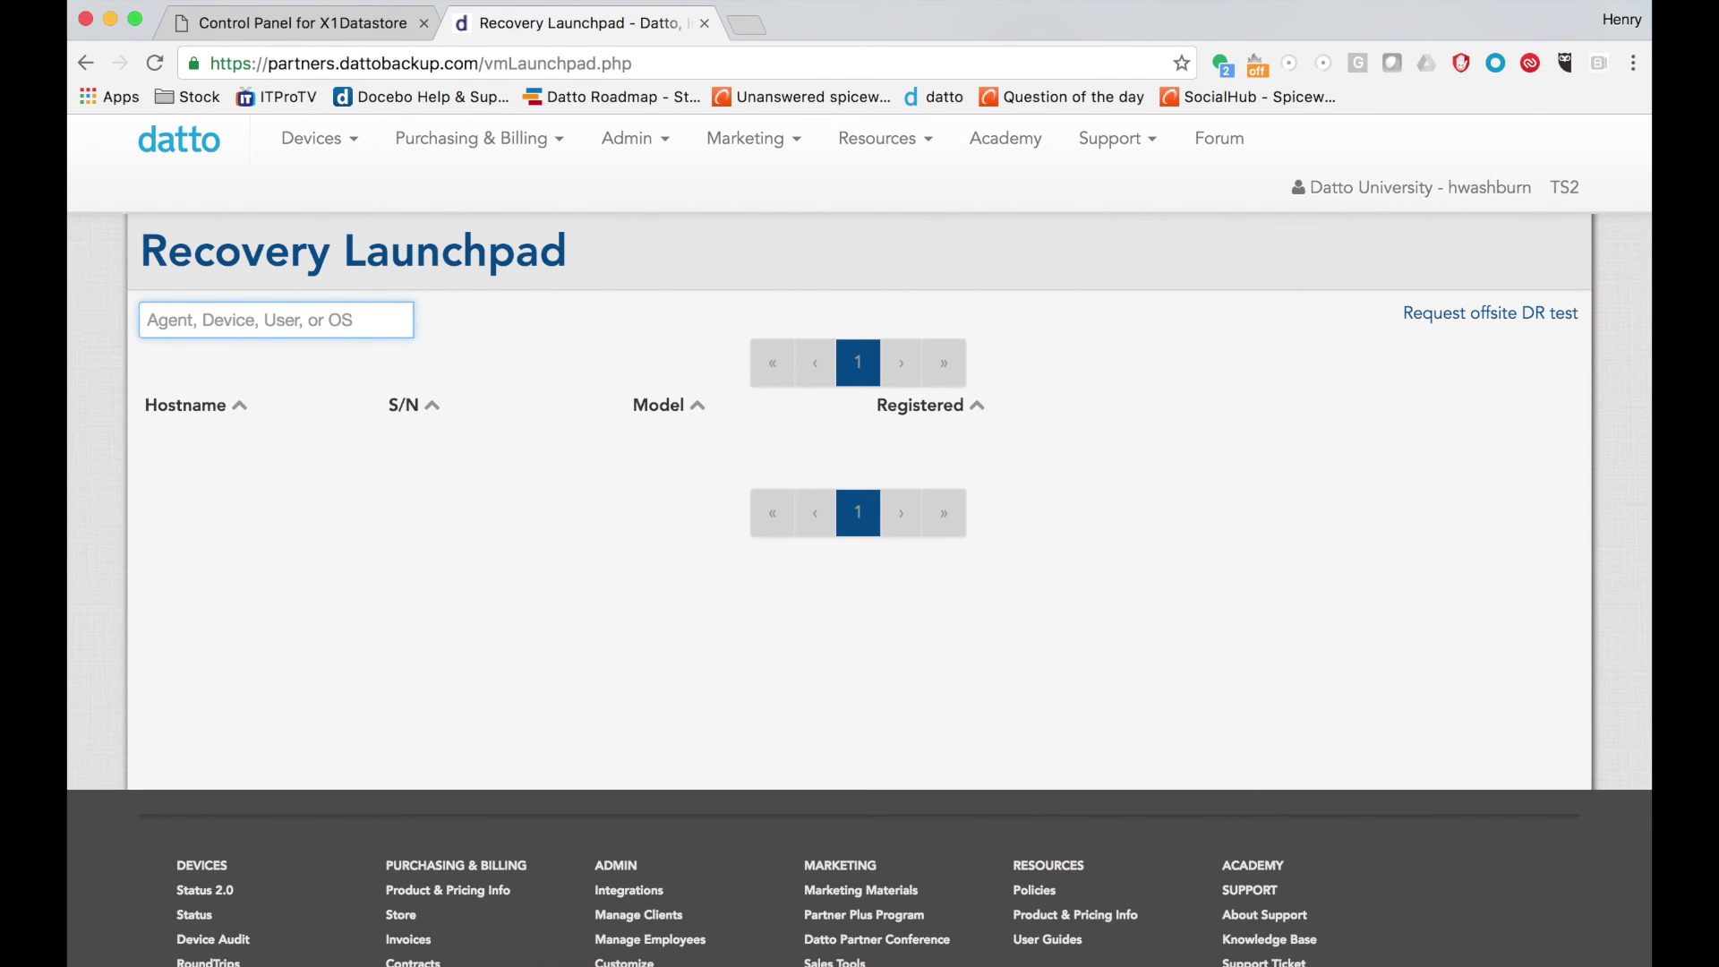